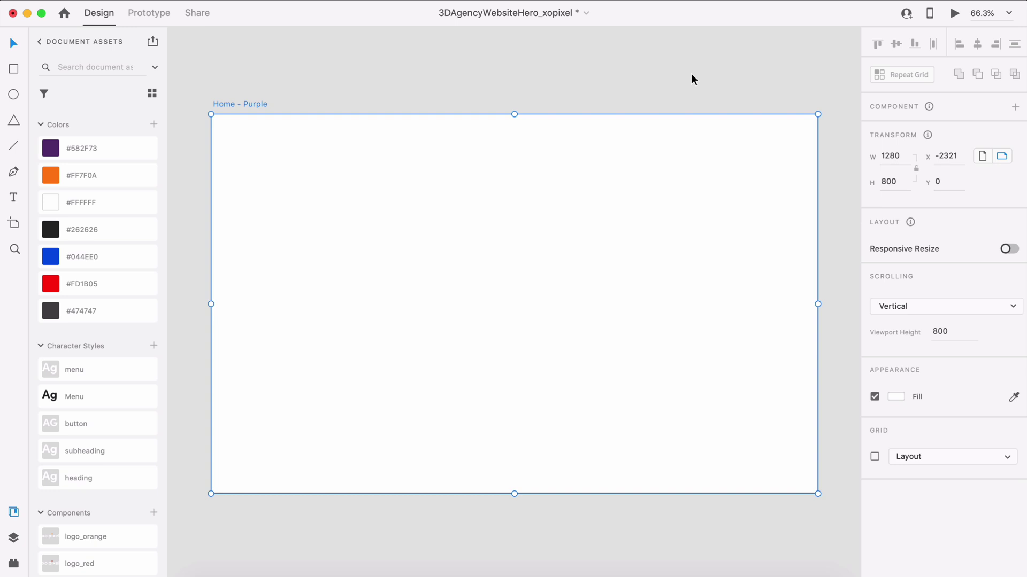
- With the layout grid shown, add a borderless 1280×80 #582F73 purple header bar across the artboard's top
{"action": "left_click", "coordinate": [874, 457]}
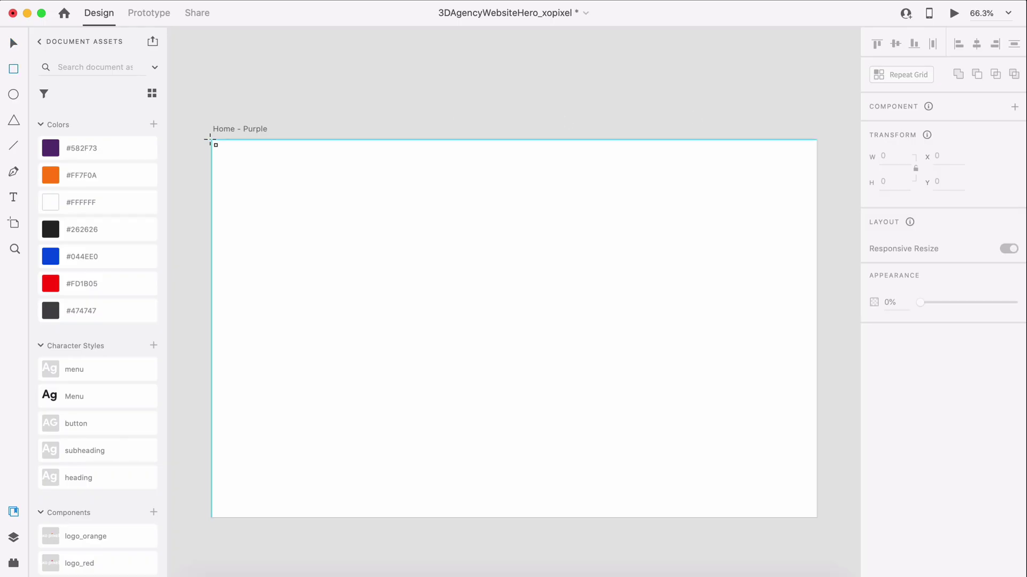
{"action": "mouse_move", "coordinate": [212, 140]}
{"action": "left_mouse_down"}
{"action": "mouse_move", "coordinate": [388, 176]}
{"action": "mouse_move", "coordinate": [580, 194]}
{"action": "mouse_move", "coordinate": [813, 191]}
{"action": "mouse_move", "coordinate": [819, 179]}
{"action": "left_mouse_up"}
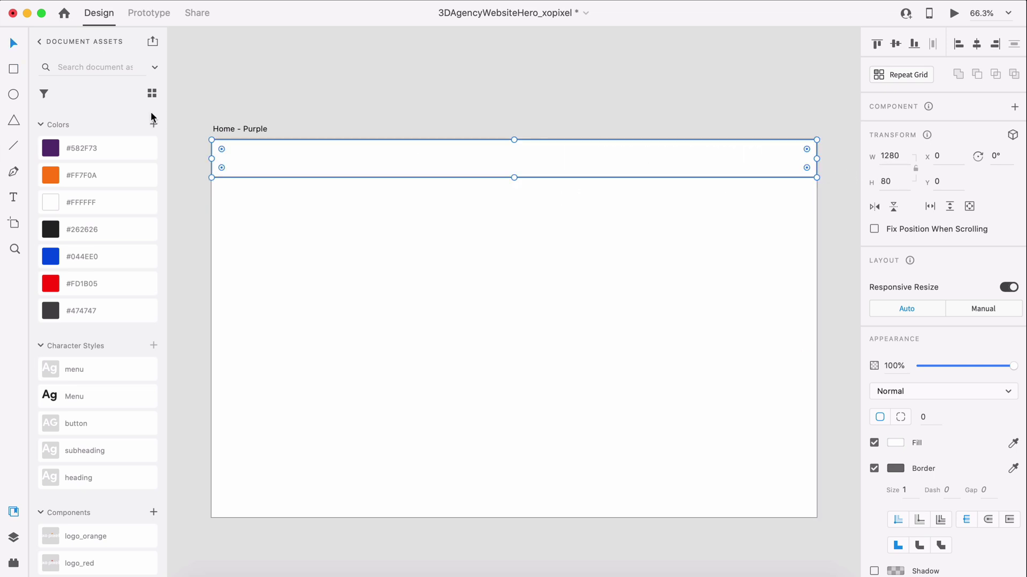
{"action": "left_click", "coordinate": [116, 146]}
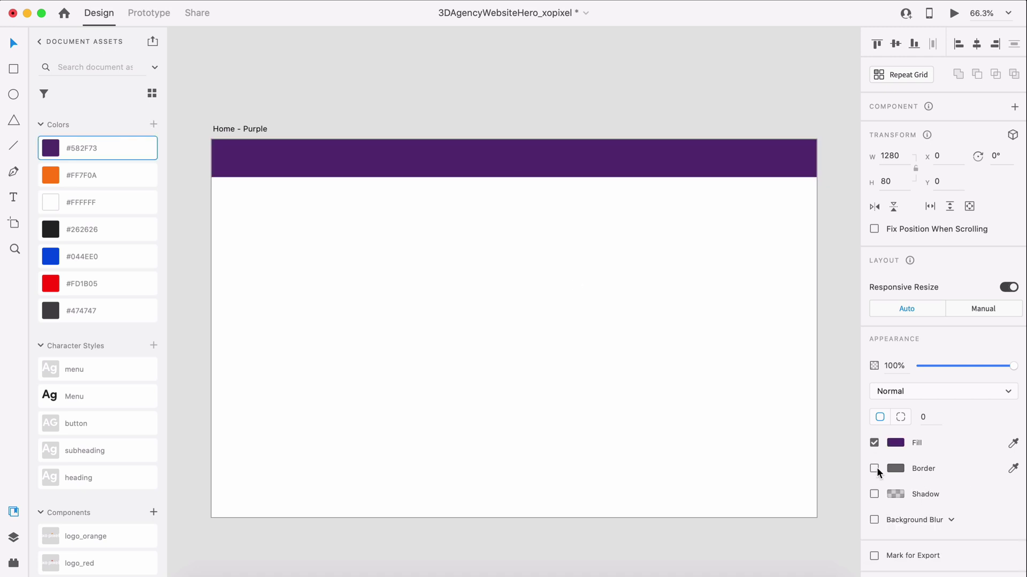
{"action": "left_click", "coordinate": [838, 422]}
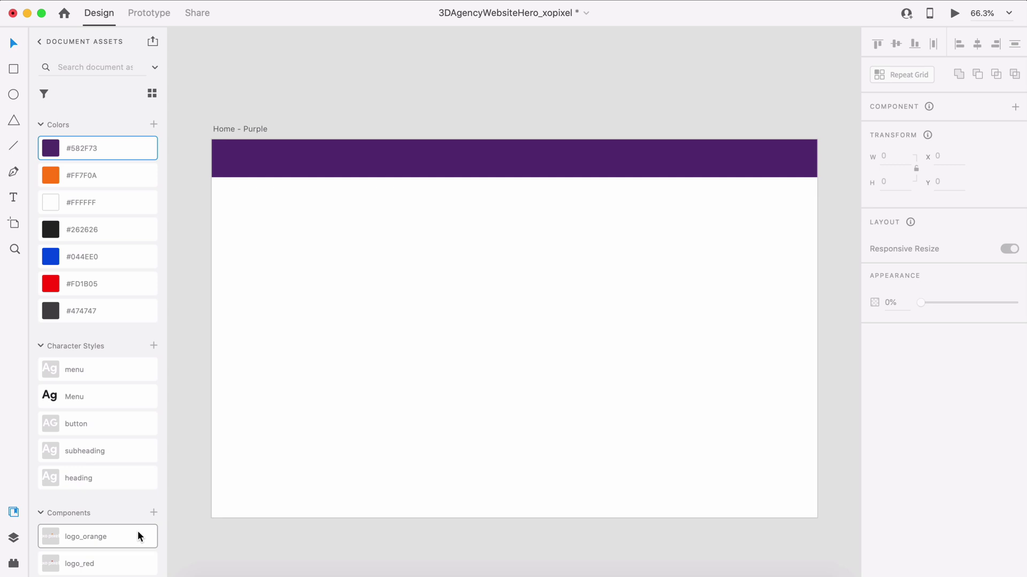
- Place the logo_orange component on the left side of the purple header
{"action": "key", "text": "super+shift+apostrophe"}
{"action": "left_click_drag", "start_coordinate": [137, 531], "coordinate": [373, 239]}
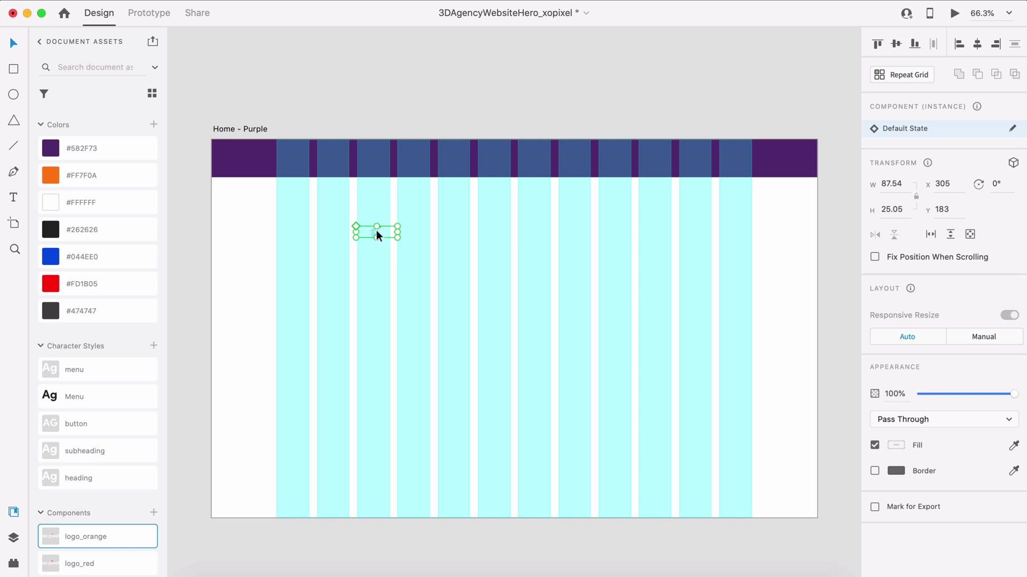
{"action": "left_click_drag", "start_coordinate": [374, 229], "coordinate": [303, 160]}
{"action": "left_click", "coordinate": [586, 101]}
- Draw a borderless #FF7F0A orange box spanning two grid columns in the header
{"action": "scroll", "coordinate": [716, 96], "scroll_direction": "up", "scroll_amount": 5}
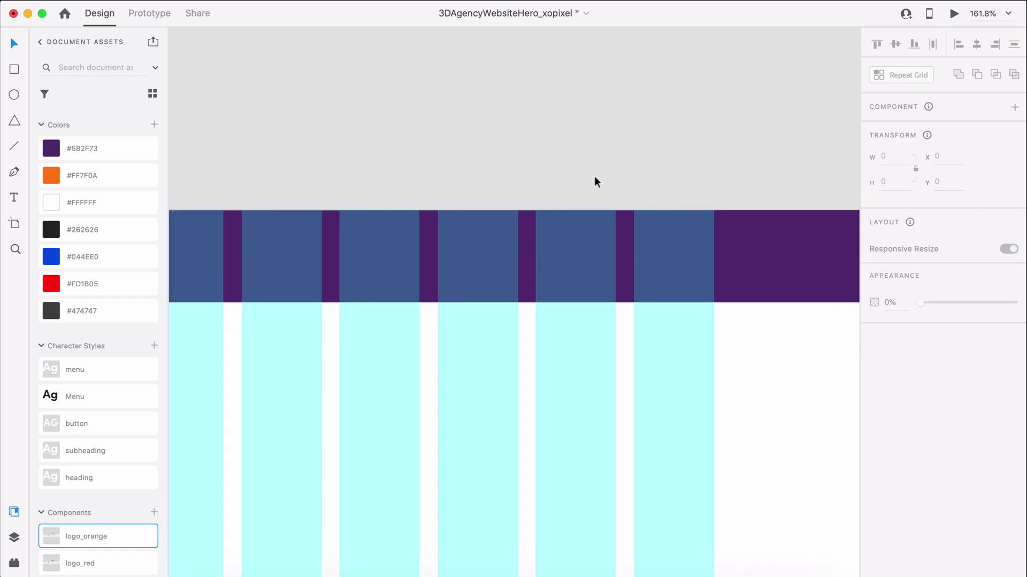
{"action": "key", "text": "r"}
{"action": "left_click_drag", "start_coordinate": [536, 210], "coordinate": [713, 284]}
{"action": "left_click", "coordinate": [114, 179]}
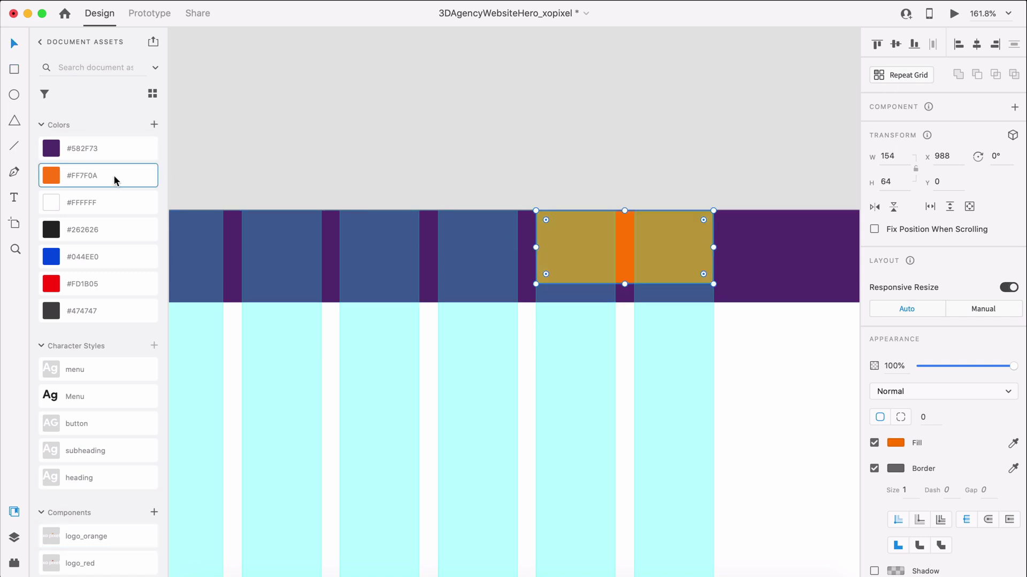
{"action": "left_click", "coordinate": [875, 469]}
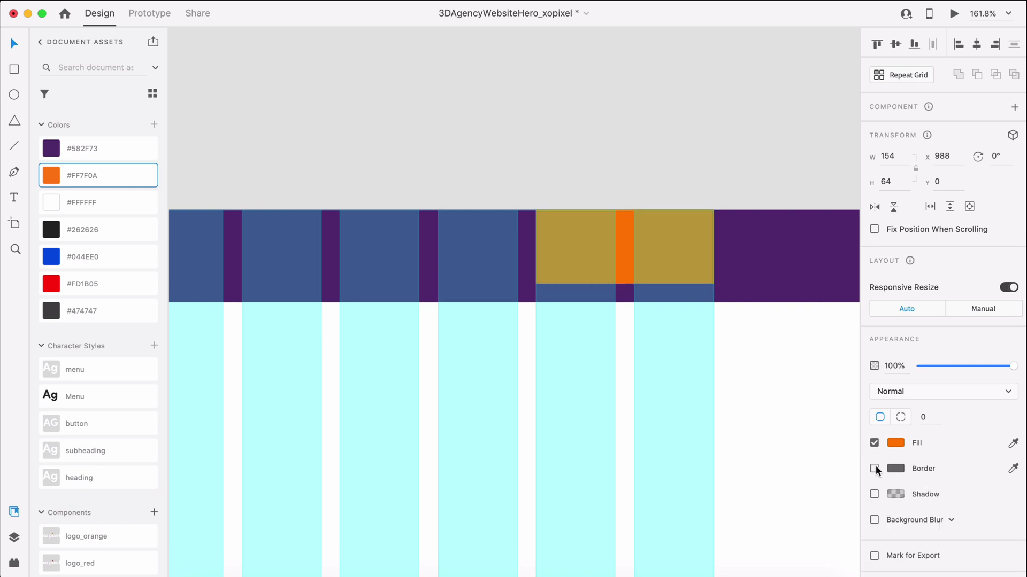
{"action": "key", "text": "super+shift+apostrophe"}
- Add a 'Menu' label in the Menu character style and move it onto the orange box
{"action": "key", "text": "t"}
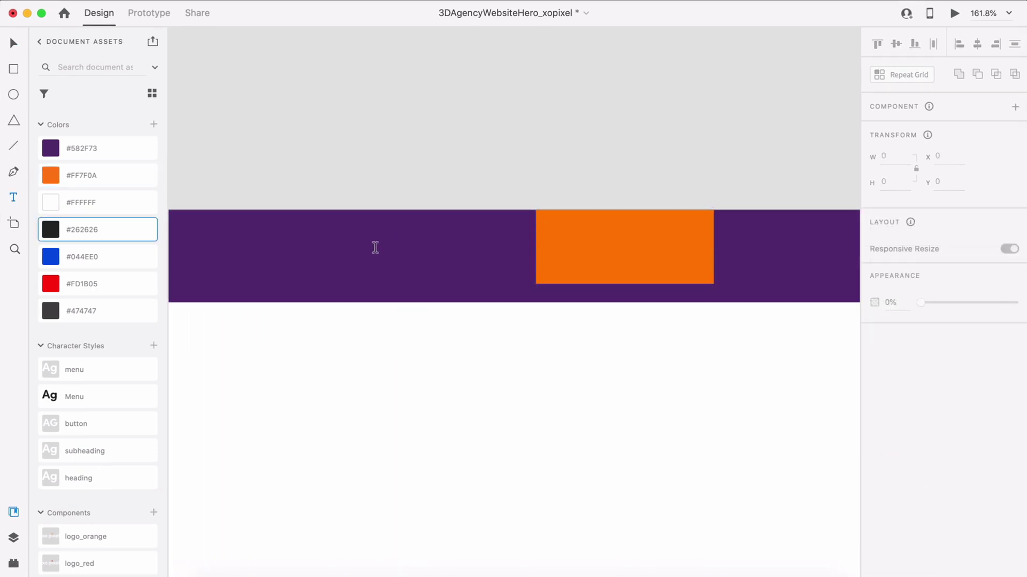
{"action": "left_click", "coordinate": [375, 247]}
{"action": "type", "text": "Menu"}
{"action": "key", "text": "Escape"}
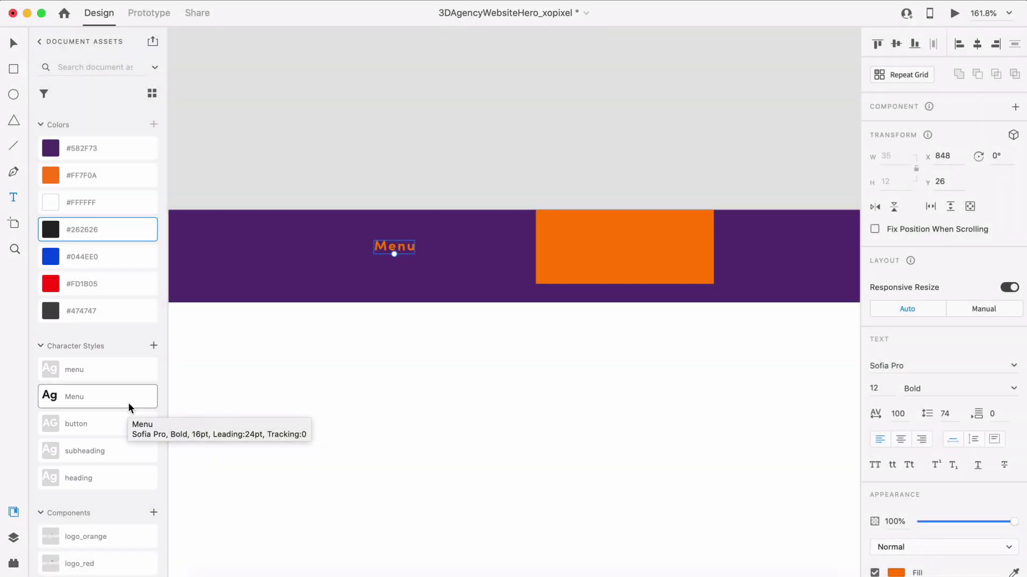
{"action": "left_click", "coordinate": [127, 399]}
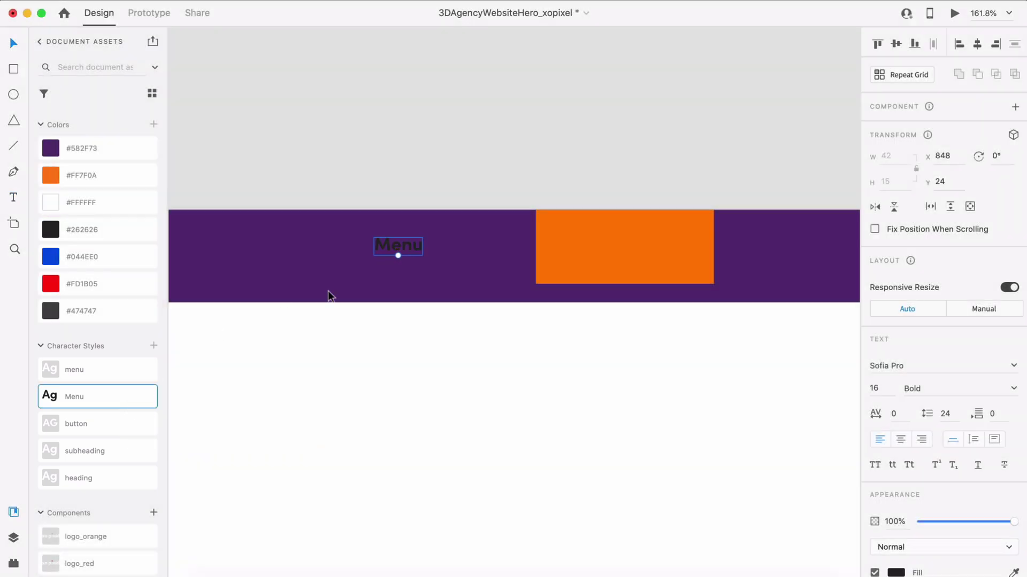
{"action": "left_click_drag", "start_coordinate": [409, 242], "coordinate": [595, 246]}
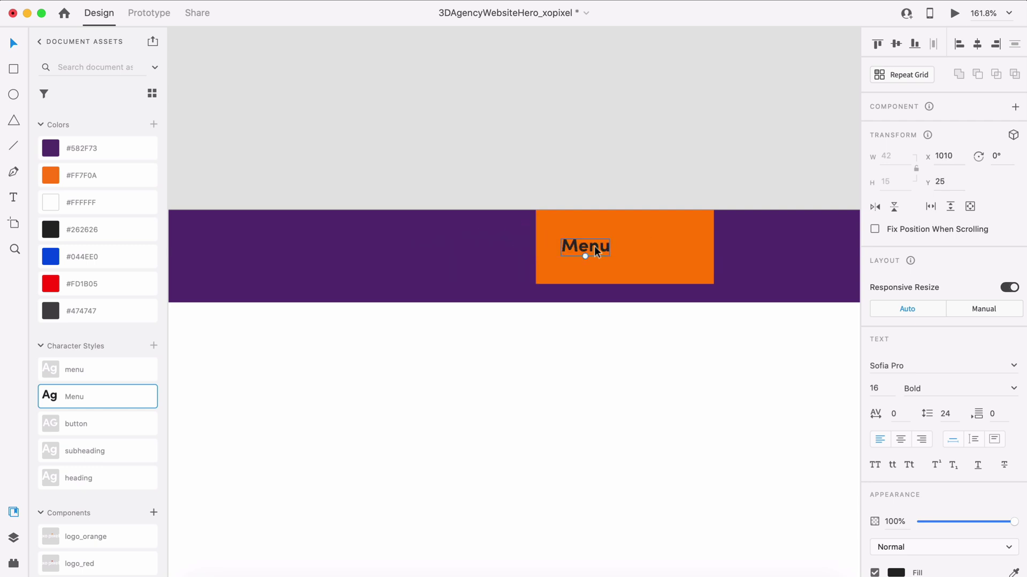
- Draw a 24×24 white square with locked proportions beside the Menu label
{"action": "left_click", "coordinate": [667, 163]}
{"action": "key", "text": "r"}
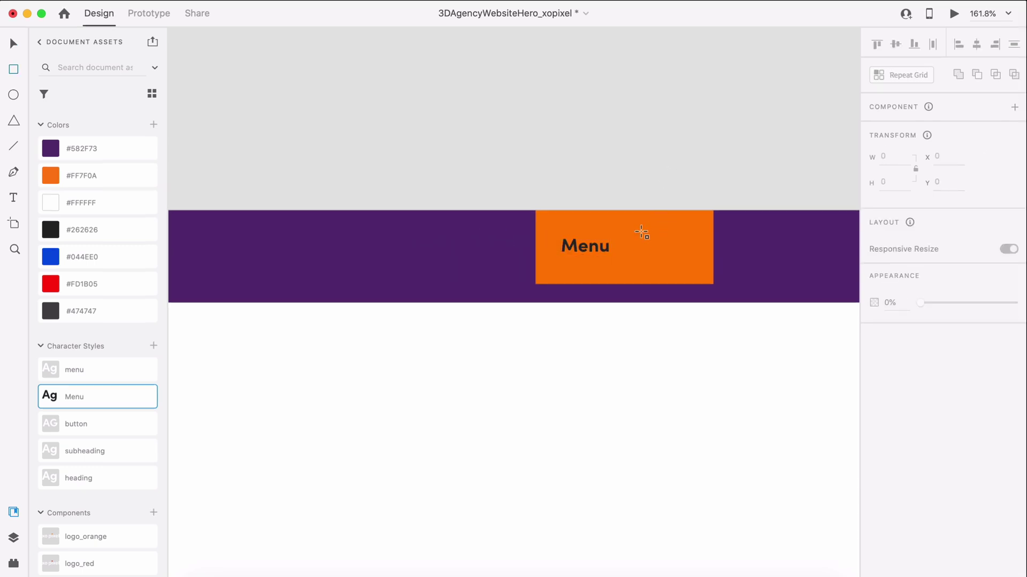
{"action": "left_click_drag", "start_coordinate": [641, 229], "coordinate": [686, 257]}
{"action": "left_click", "coordinate": [917, 170]}
{"action": "left_click", "coordinate": [889, 156]}
{"action": "key", "text": "Return"}
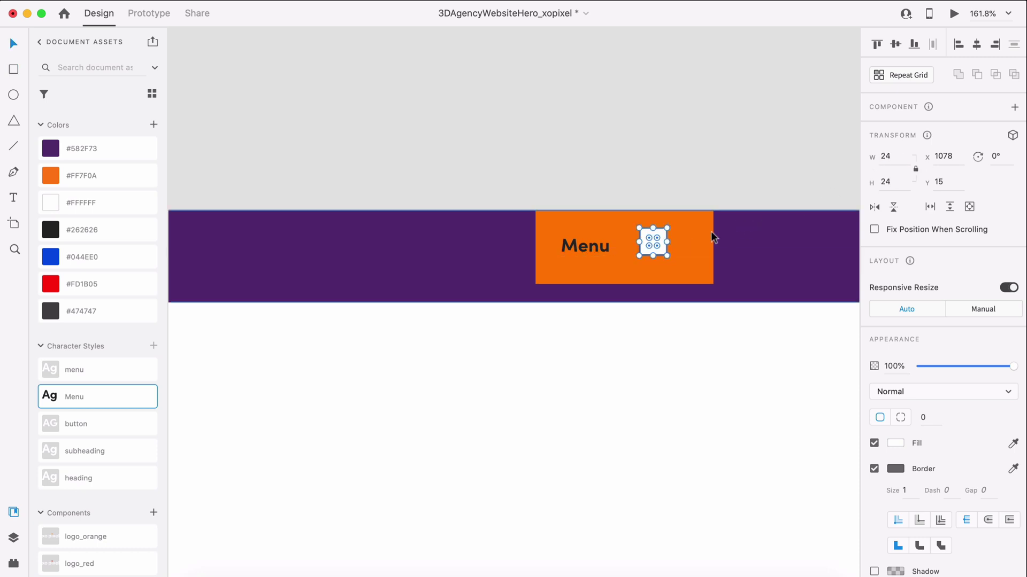
{"action": "scroll", "coordinate": [675, 190], "scroll_direction": "up", "scroll_amount": 5}
{"action": "left_click_drag", "start_coordinate": [639, 296], "coordinate": [650, 303]}
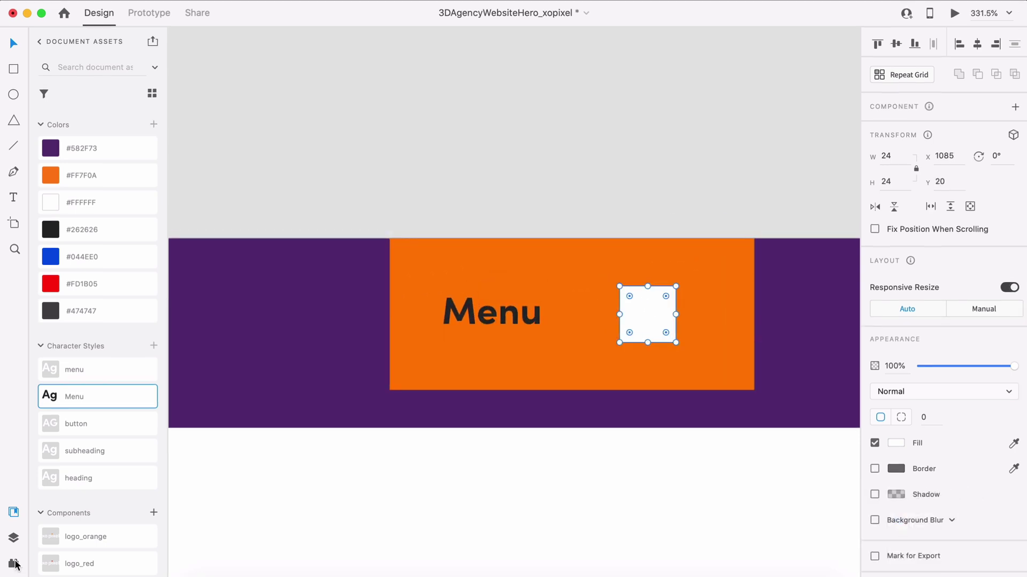
- Insert the Feather 'menu' icon from Icons 4 Design and move it into the square
{"action": "left_click", "coordinate": [13, 565]}
{"action": "left_click", "coordinate": [102, 114]}
{"action": "type", "text": "menu"}
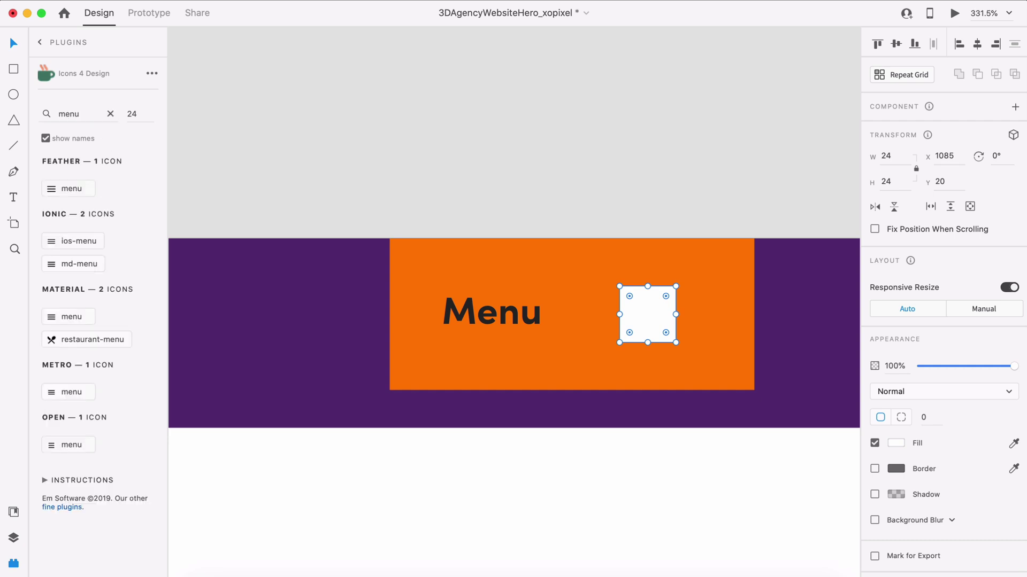
{"action": "left_click", "coordinate": [71, 188]}
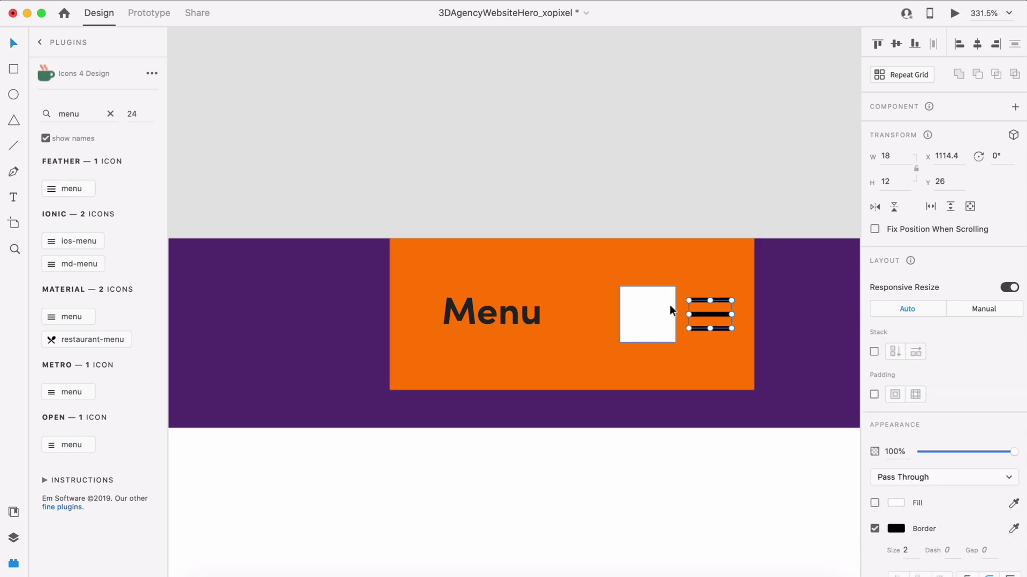
{"action": "left_click_drag", "start_coordinate": [702, 312], "coordinate": [645, 322]}
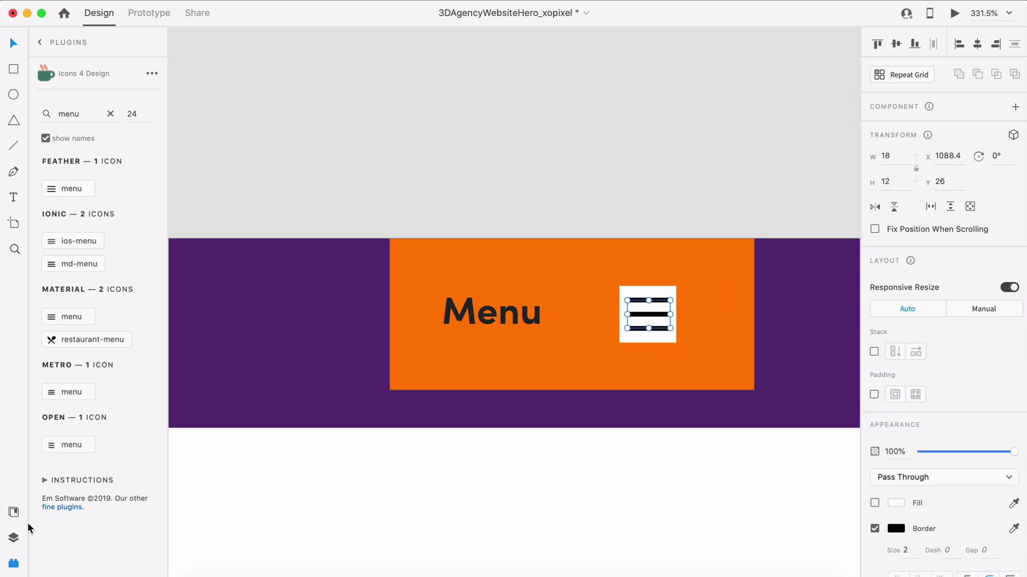
- Colour the hamburger icon lines #262626 and centre them within the white square
{"action": "left_click", "coordinate": [14, 512]}
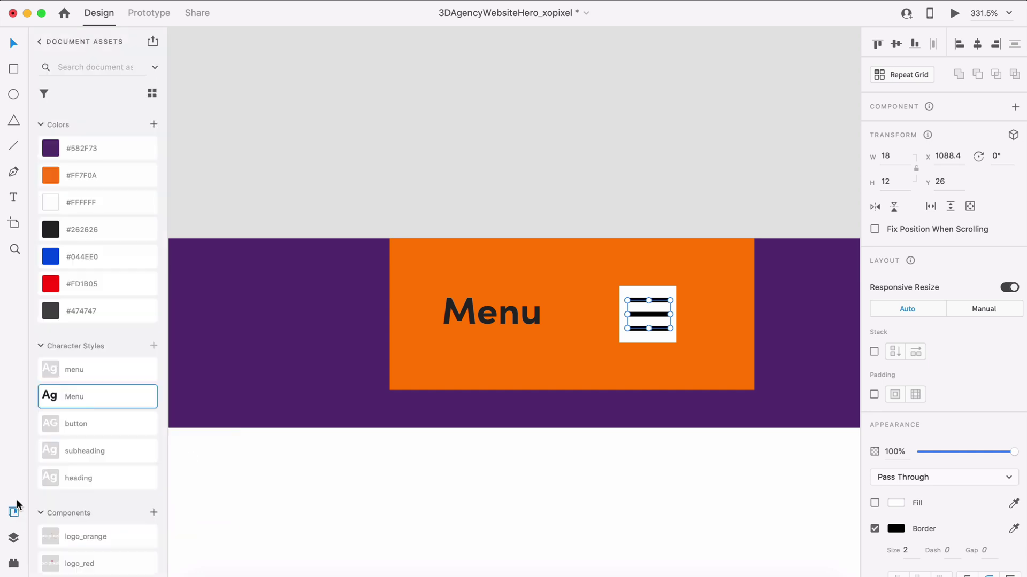
{"action": "right_click", "coordinate": [127, 226]}
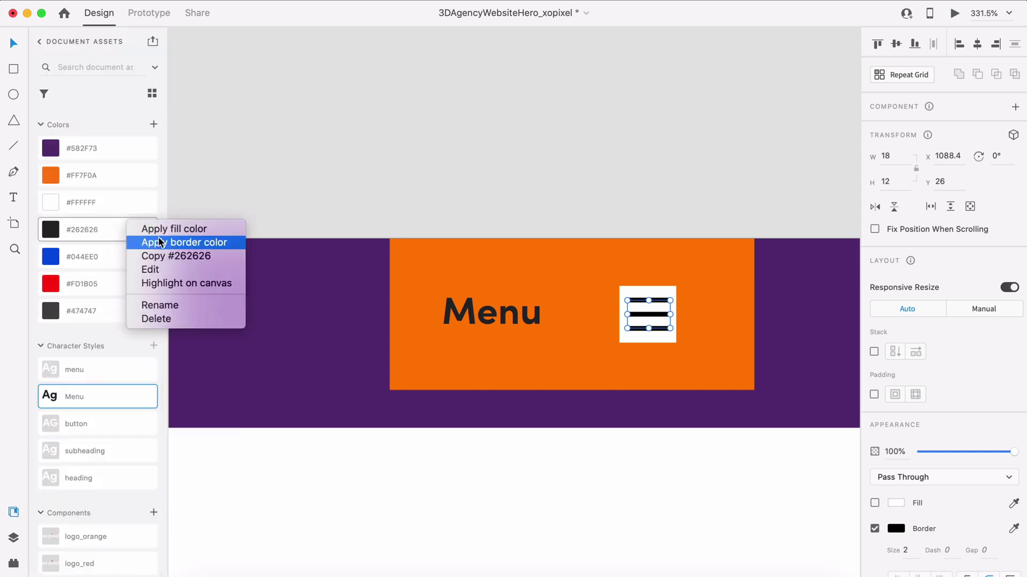
{"action": "left_click", "coordinate": [160, 242]}
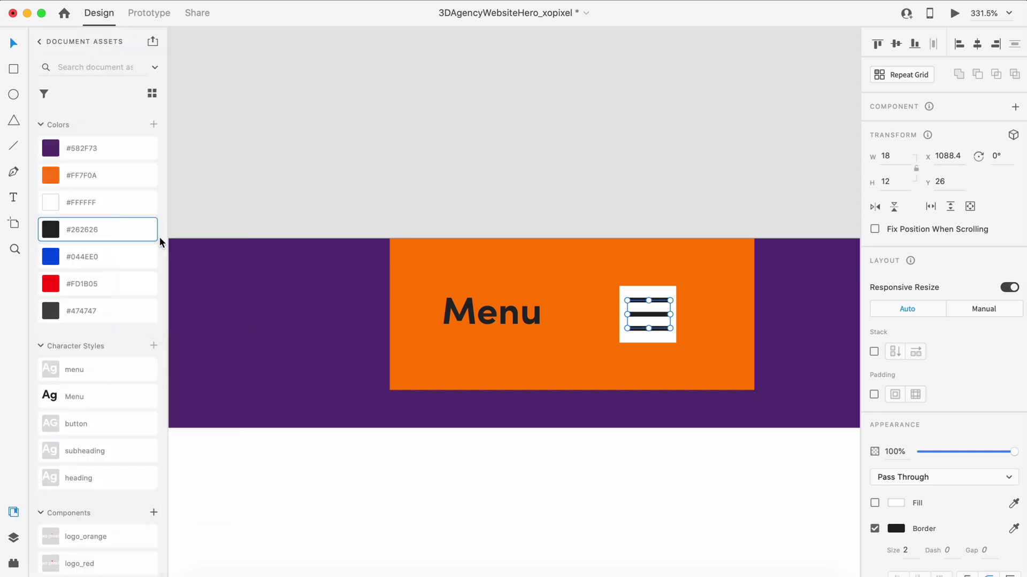
{"action": "left_click", "coordinate": [647, 320]}
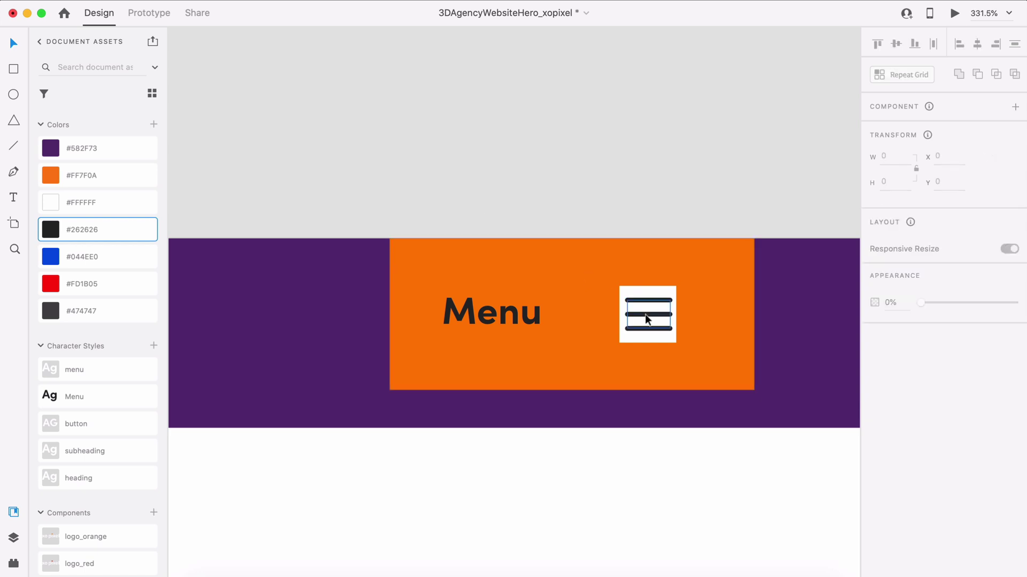
{"action": "left_click", "coordinate": [649, 318]}
{"action": "left_click", "coordinate": [654, 298], "text": "shift"}
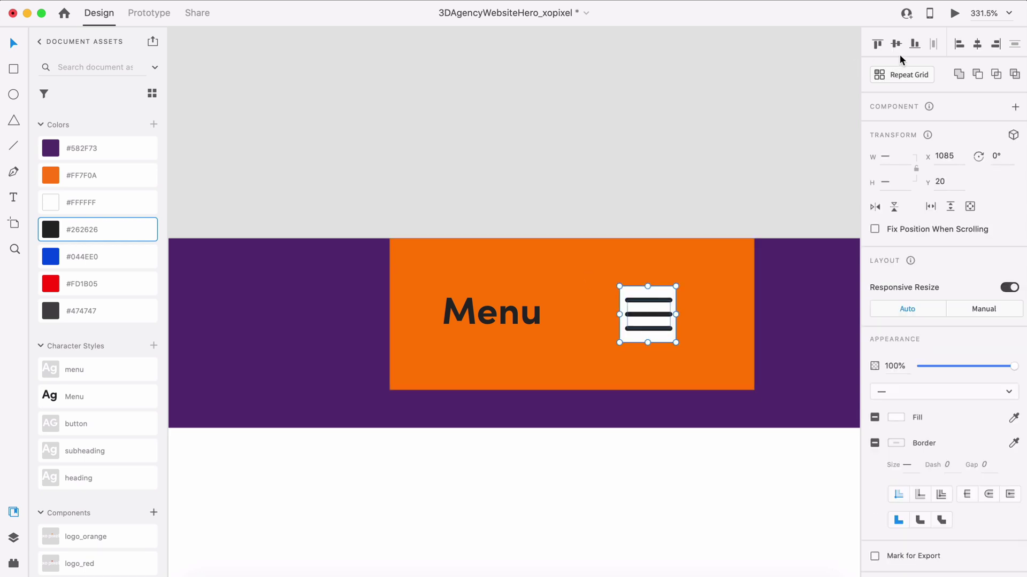
{"action": "left_click", "coordinate": [977, 44]}
{"action": "left_click", "coordinate": [772, 74]}
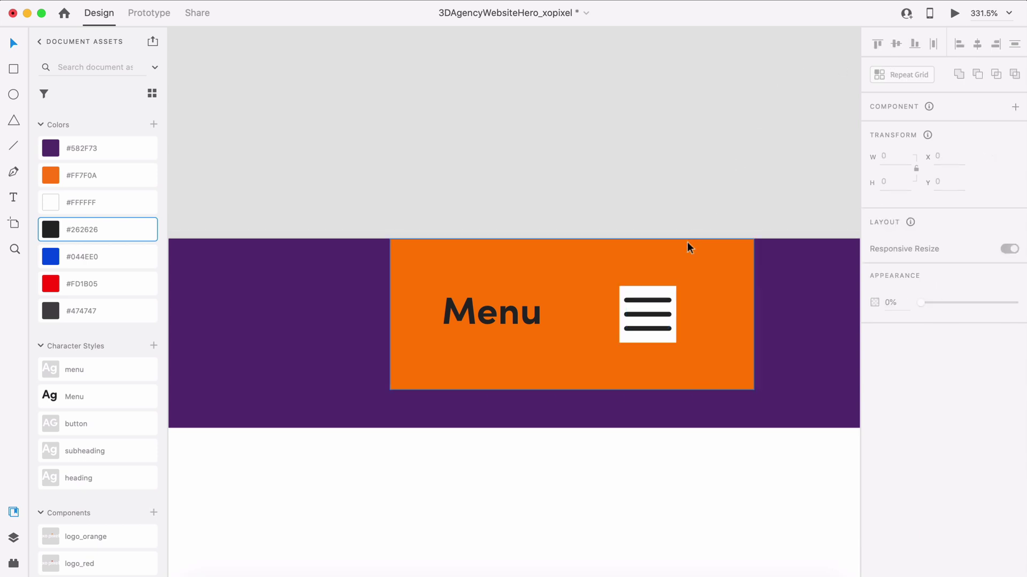
- Remove the white fill behind the icon and move the icon closer to Menu
{"action": "left_click", "coordinate": [657, 298]}
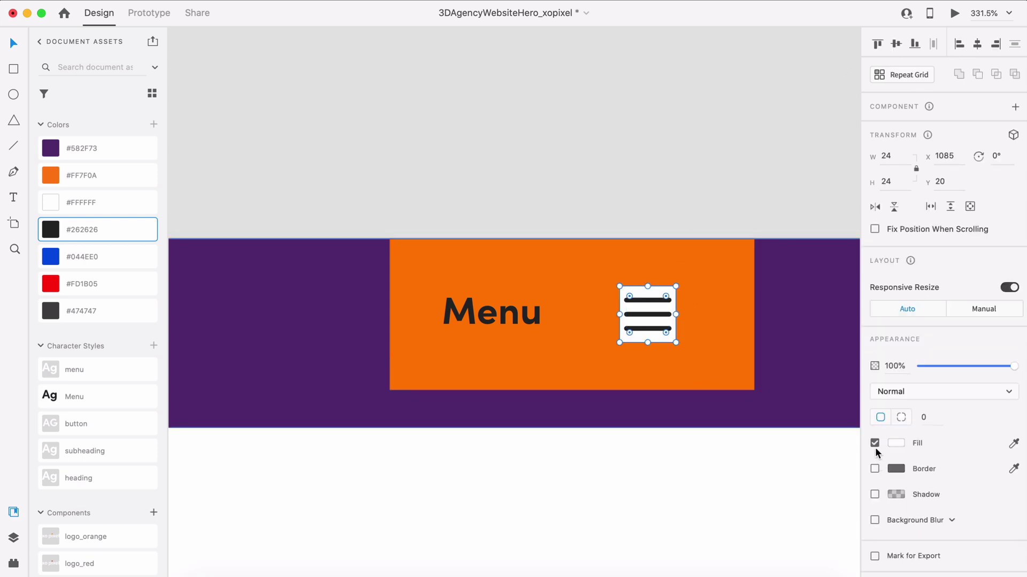
{"action": "left_click", "coordinate": [874, 443]}
{"action": "left_click", "coordinate": [649, 331]}
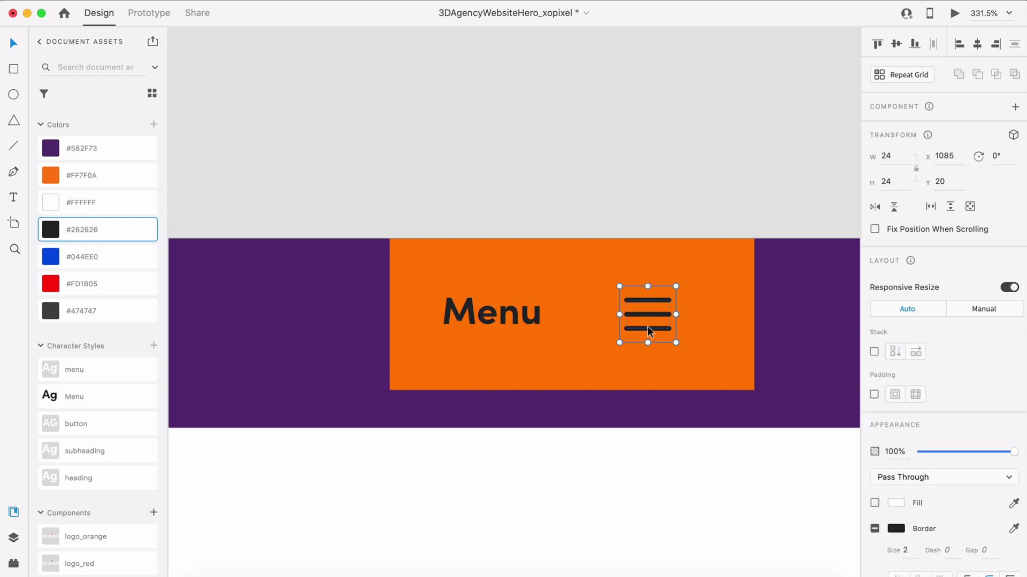
{"action": "left_click_drag", "start_coordinate": [647, 328], "coordinate": [608, 329]}
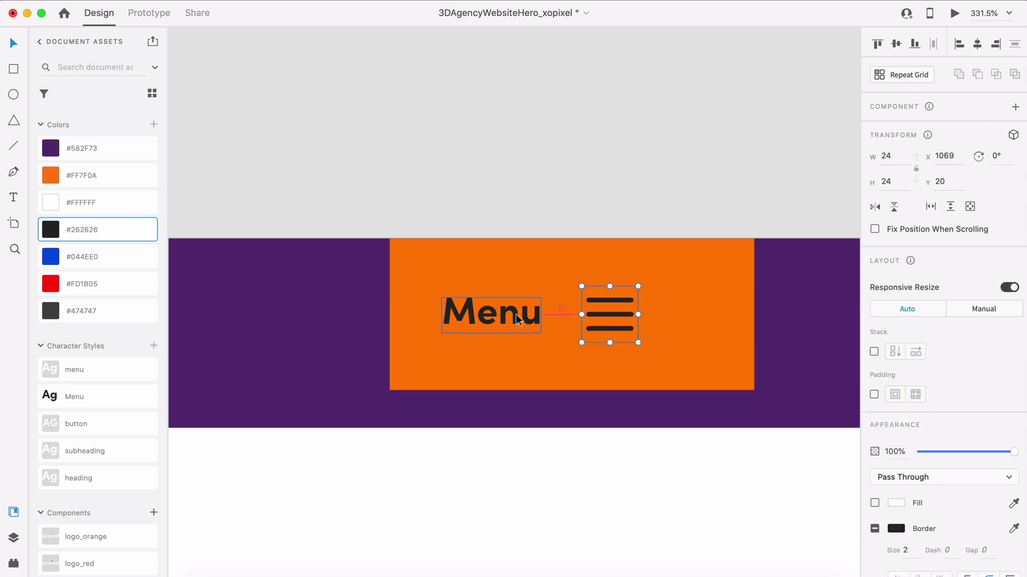
{"action": "key", "text": "Left"}
{"action": "key", "text": "Left"}
- Group the Menu label with the icon, then group them with the orange box
{"action": "left_click", "coordinate": [517, 320], "text": "shift"}
{"action": "left_click_drag", "start_coordinate": [517, 319], "coordinate": [554, 319]}
{"action": "key", "text": "super+g"}
{"action": "left_click", "coordinate": [645, 367], "text": "shift"}
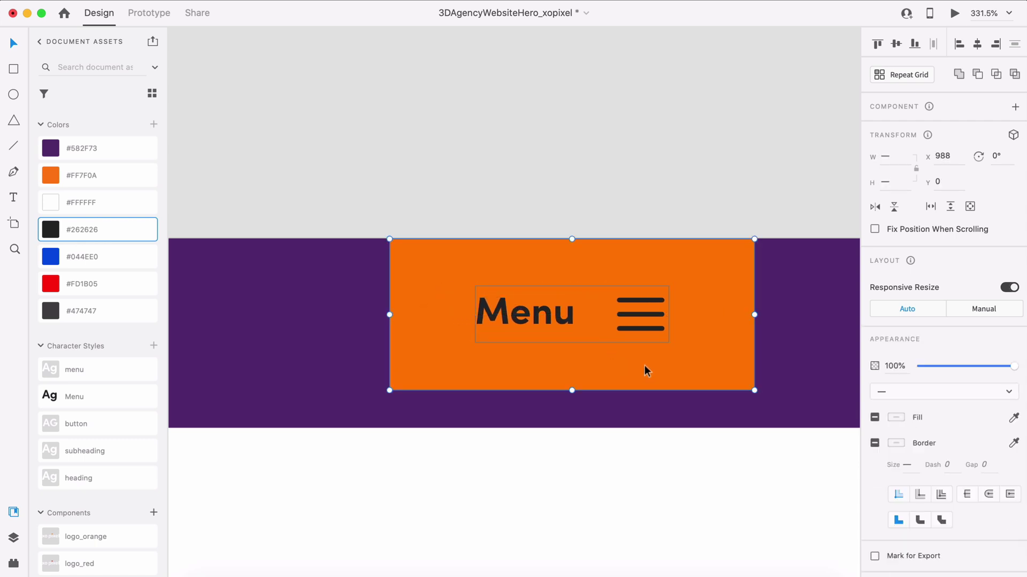
{"action": "key", "text": "super+g"}
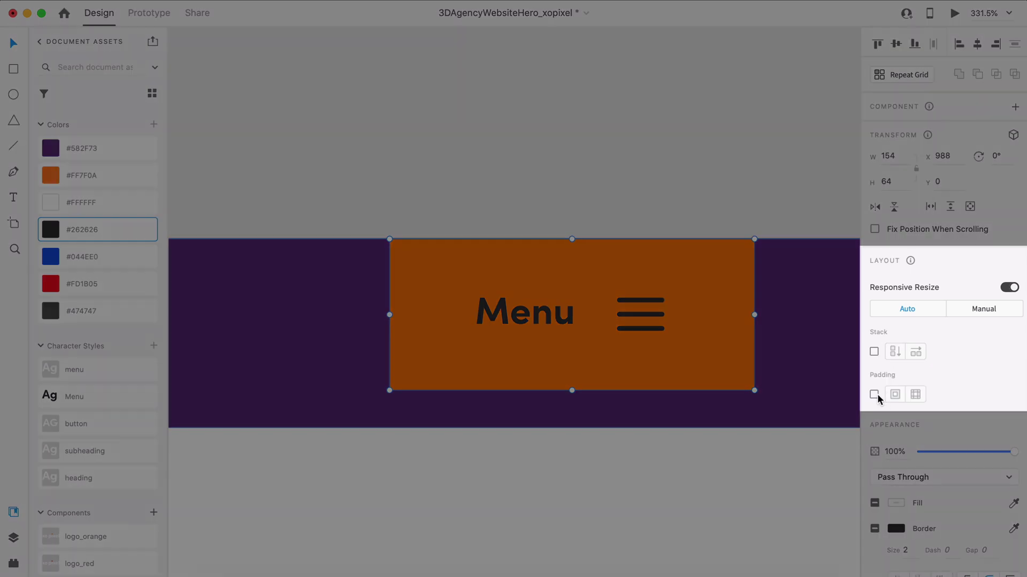
- Give the Menu button group uniform padding of 24
{"action": "left_click", "coordinate": [874, 395]}
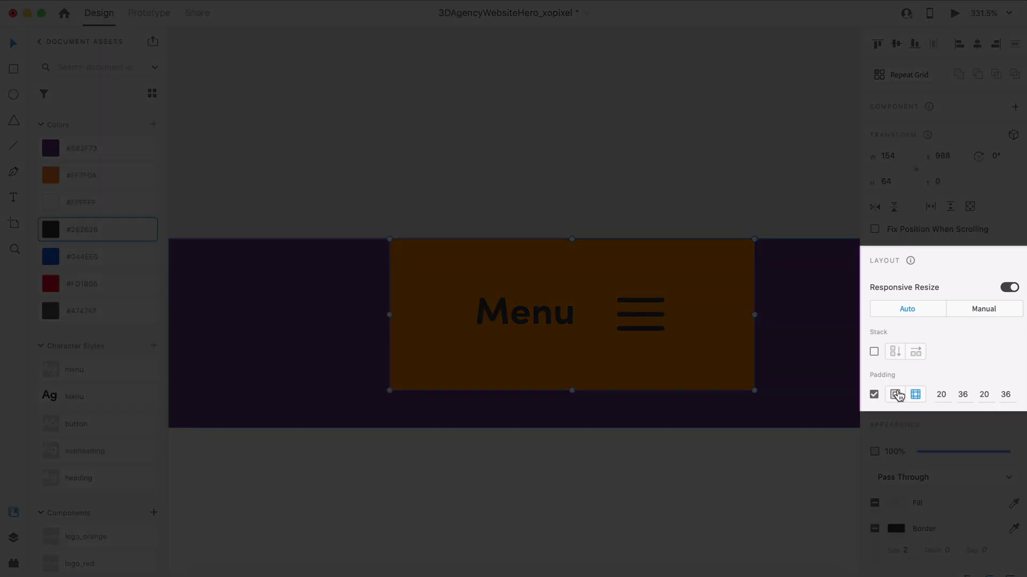
{"action": "left_click", "coordinate": [942, 394]}
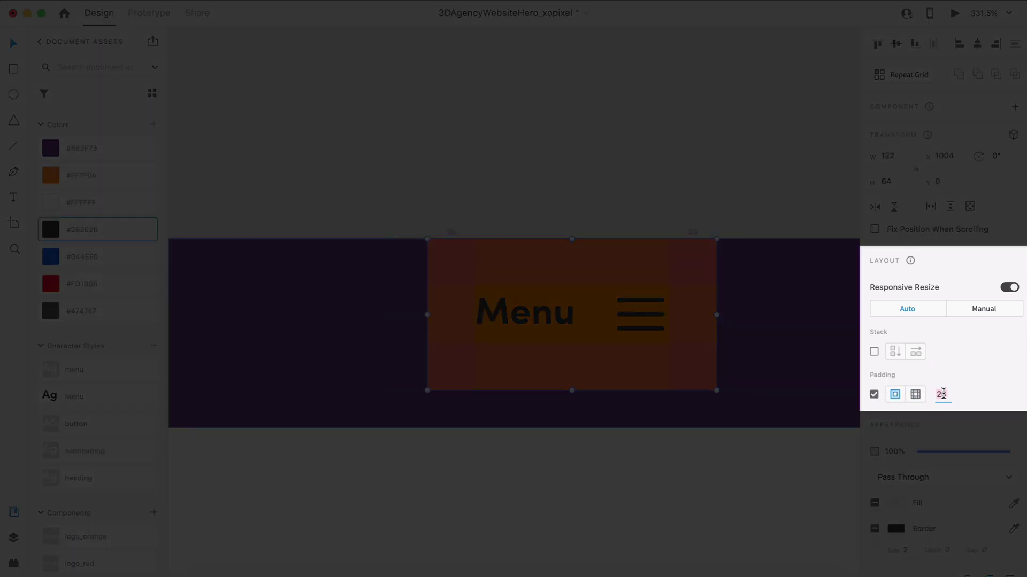
{"action": "type", "text": "24"}
{"action": "key", "text": "Return"}
- Align the Menu button with the last grid column and fit the artboard in view
{"action": "left_click", "coordinate": [696, 174]}
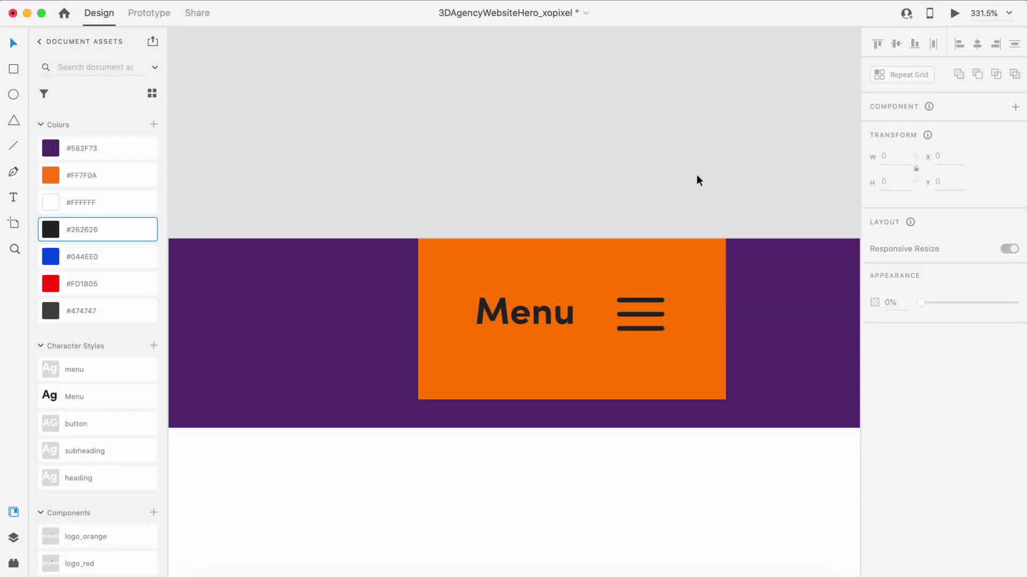
{"action": "key", "text": "super+shift+apostrophe"}
{"action": "left_click_drag", "start_coordinate": [649, 303], "coordinate": [678, 311]}
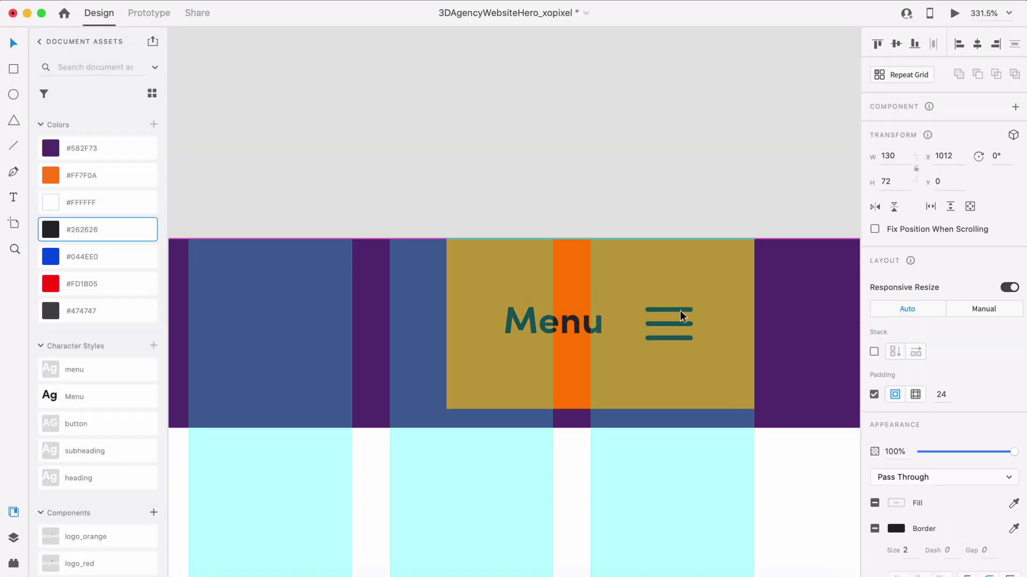
{"action": "left_click", "coordinate": [672, 175]}
{"action": "key", "text": "super+0"}
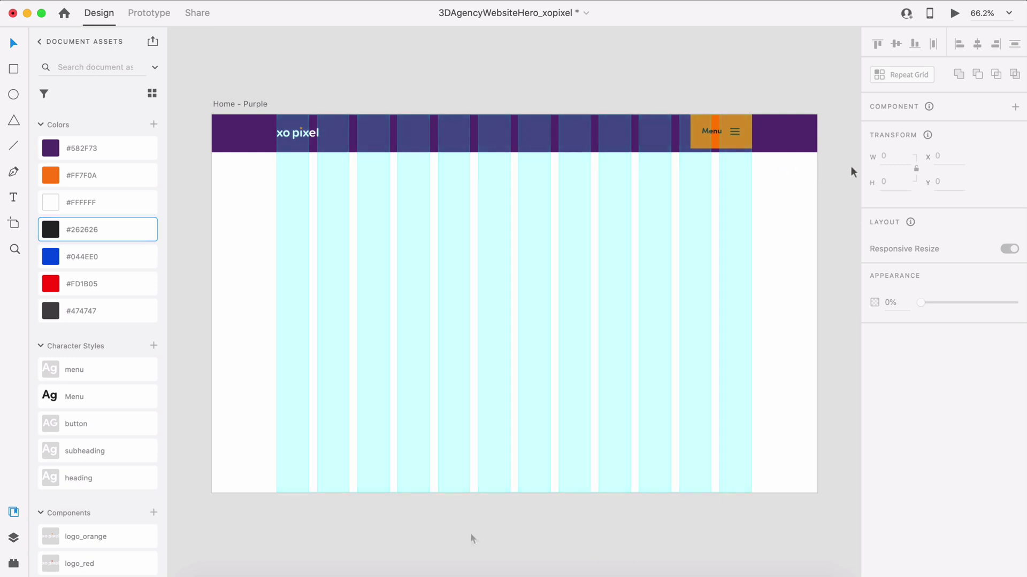
{"action": "key", "text": "super+shift+apostrophe"}
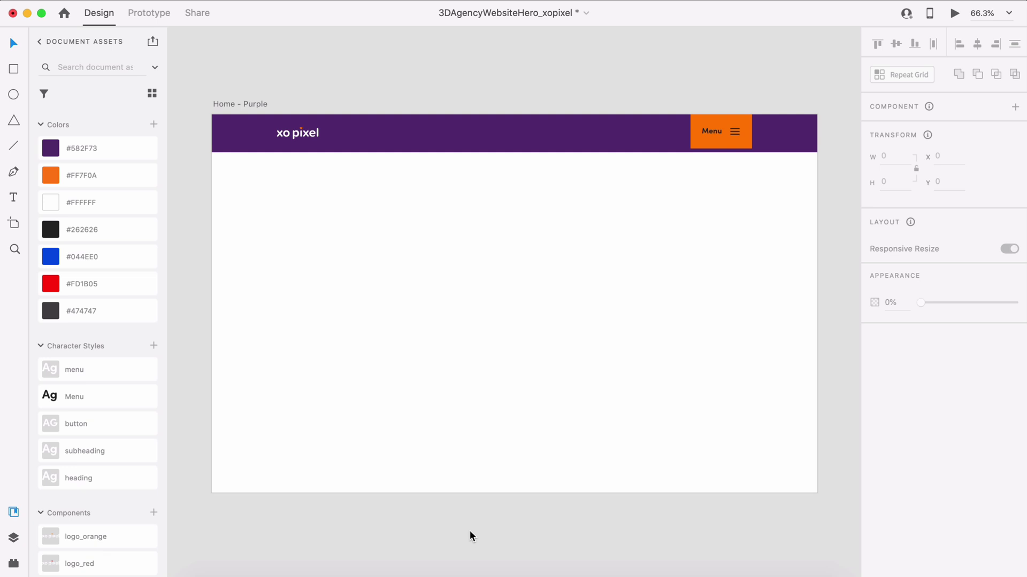
- Draw a borderless 1280×720 rectangle below the header and fill it with 3DIllustration_purple.png
{"action": "key", "text": "r"}
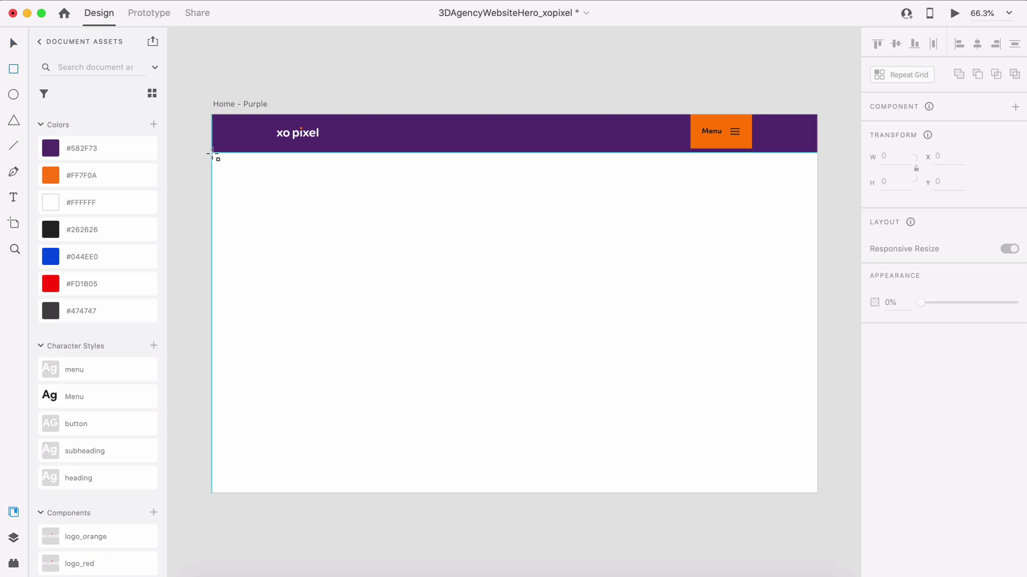
{"action": "left_click_drag", "start_coordinate": [212, 154], "coordinate": [817, 492]}
{"action": "left_click", "coordinate": [875, 470]}
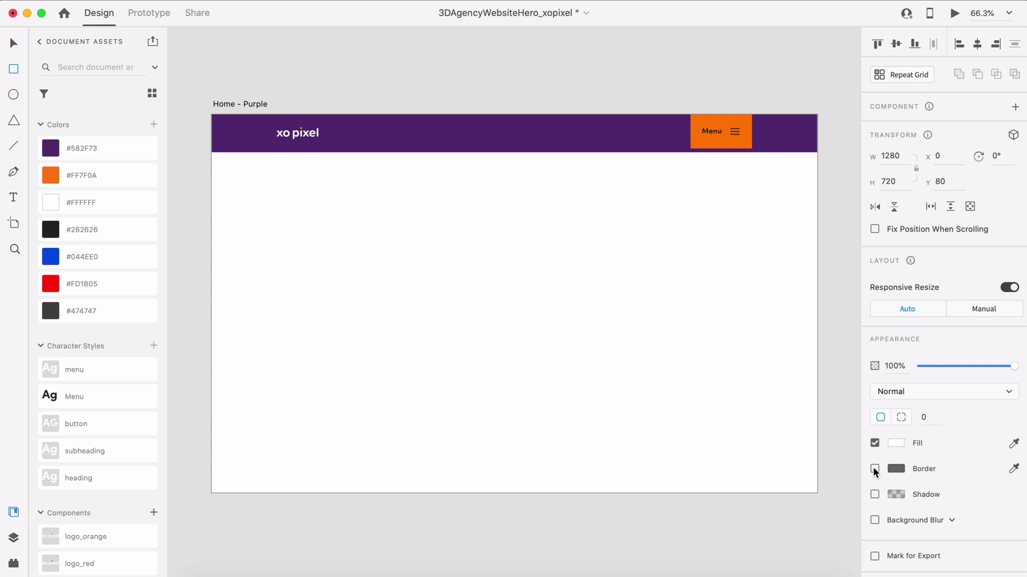
{"action": "key", "text": "super+Tab"}
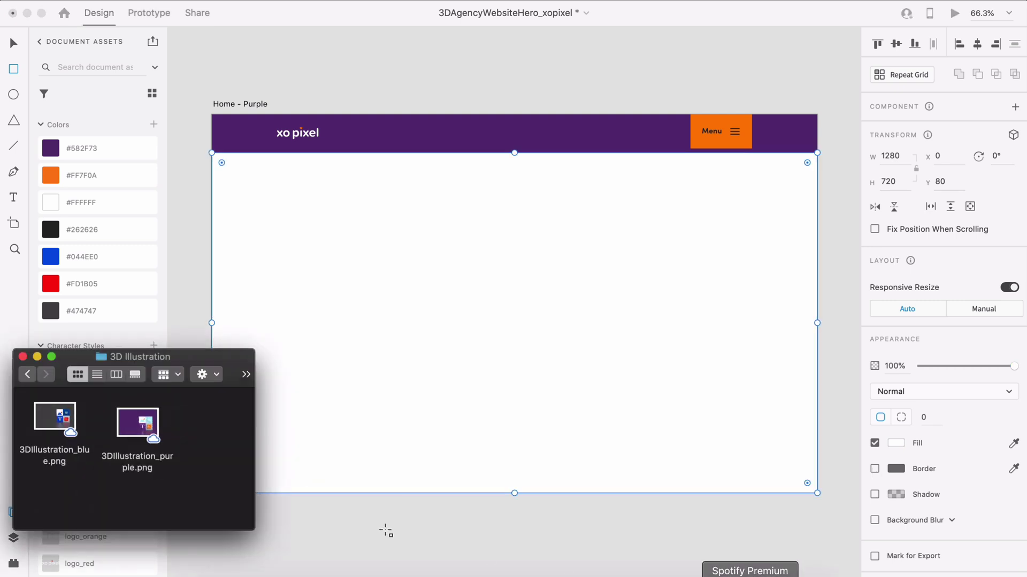
{"action": "left_click_drag", "start_coordinate": [142, 432], "coordinate": [554, 300]}
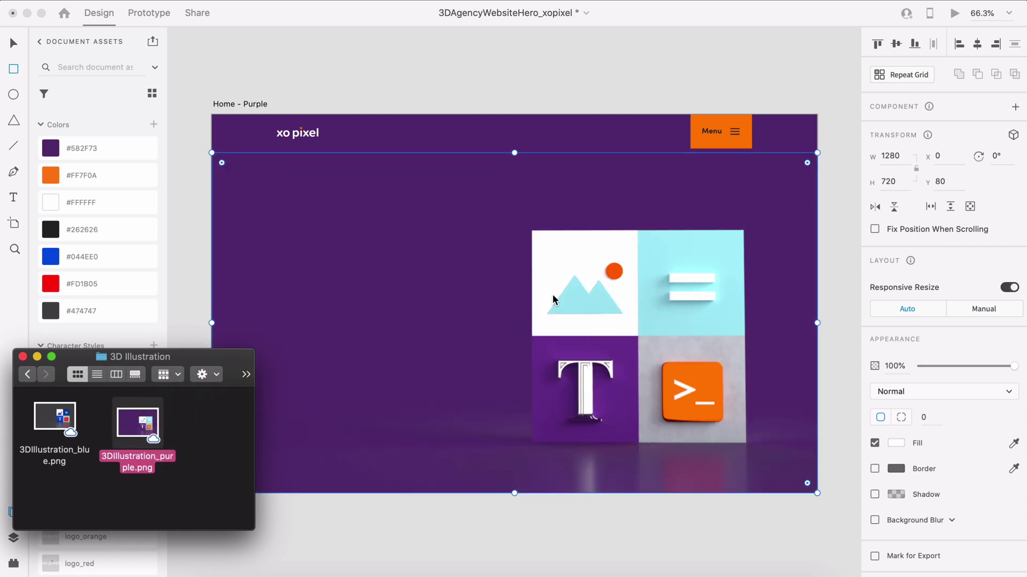
{"action": "left_click", "coordinate": [465, 107]}
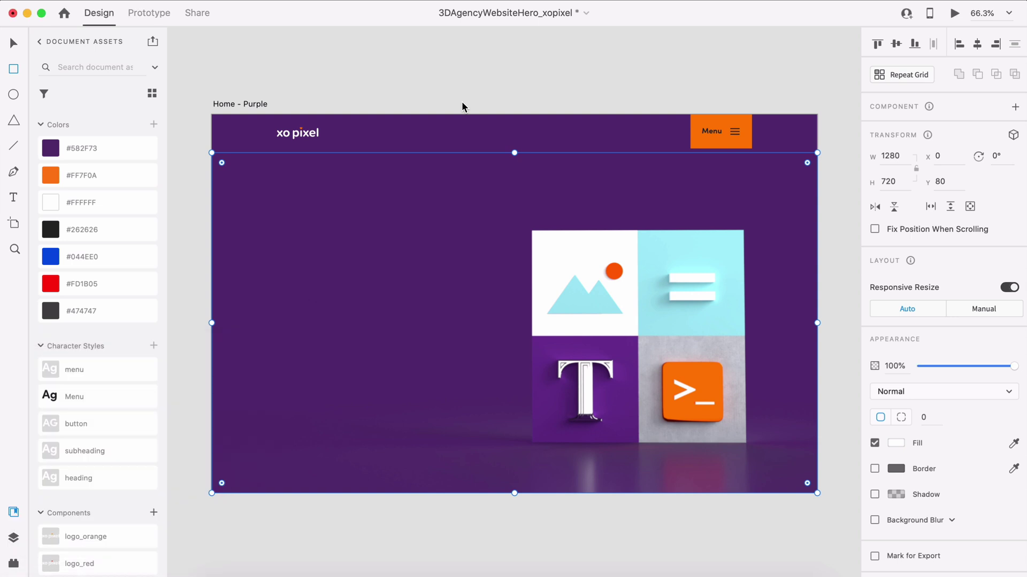
- Reposition the illustration inside its frame so it sits centred
{"action": "double_click", "coordinate": [670, 396]}
{"action": "left_click_drag", "start_coordinate": [669, 396], "coordinate": [666, 377]}
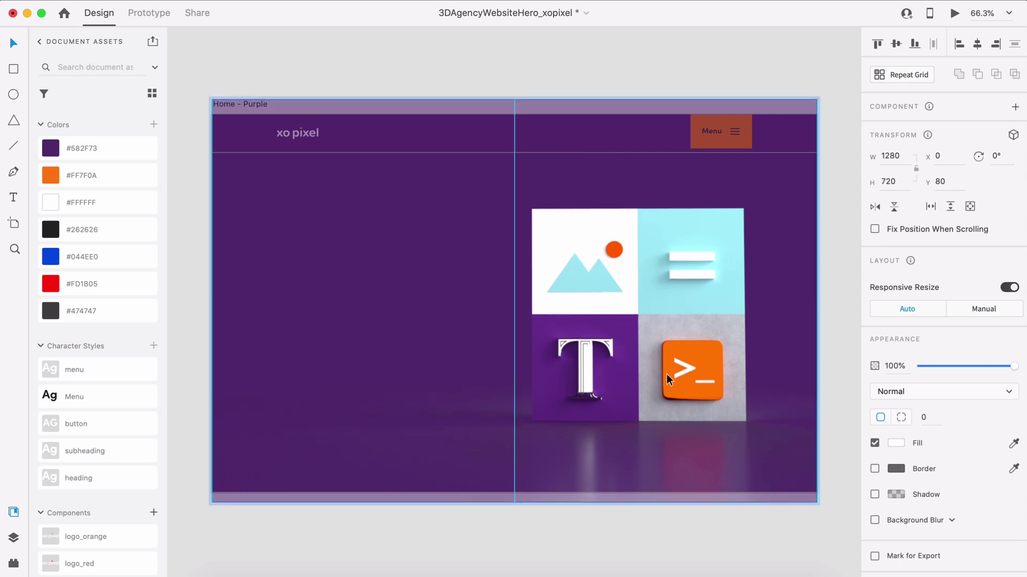
{"action": "left_click_drag", "start_coordinate": [666, 378], "coordinate": [668, 381]}
{"action": "left_click", "coordinate": [685, 521]}
{"action": "left_click", "coordinate": [669, 323]}
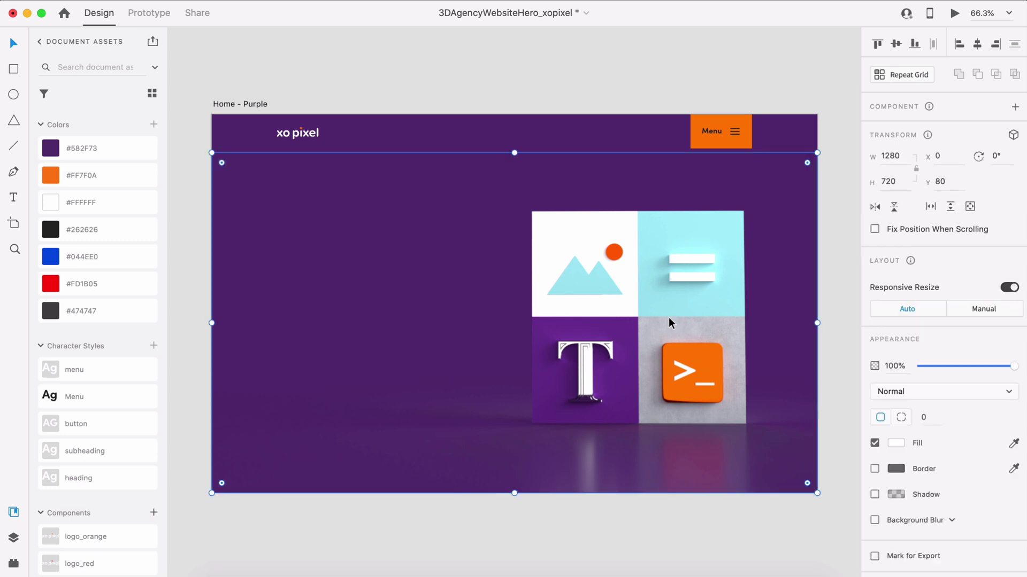
{"action": "double_click", "coordinate": [668, 322]}
{"action": "left_click_drag", "start_coordinate": [669, 319], "coordinate": [669, 319]}
{"action": "left_click", "coordinate": [666, 55]}
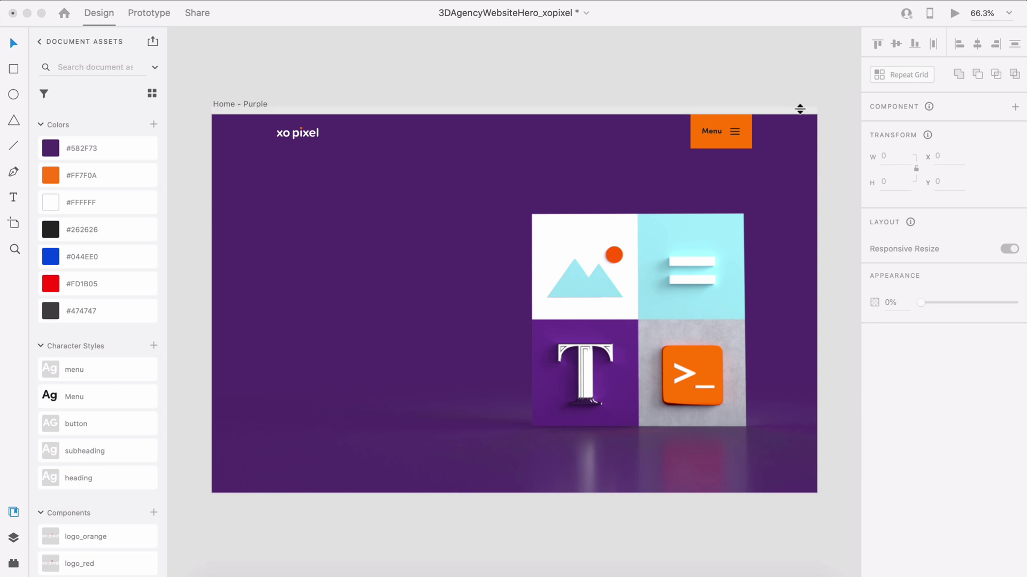
- Add the headline text on the hero's left as a fixed-size box in the heading character style
{"action": "left_click", "coordinate": [795, 71]}
{"action": "key", "text": "super+shift+apostrophe"}
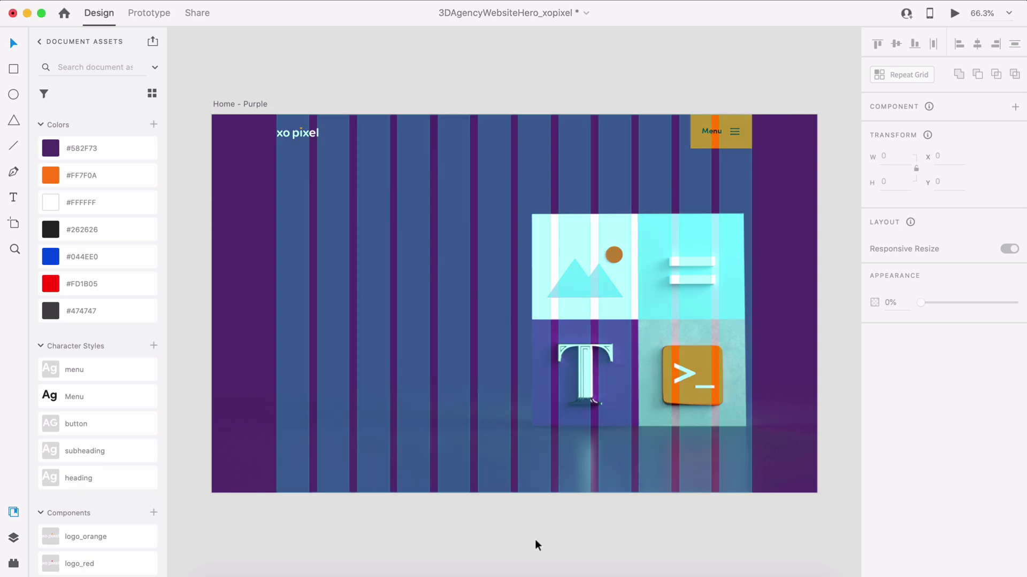
{"action": "key", "text": "t"}
{"action": "left_click", "coordinate": [283, 261]}
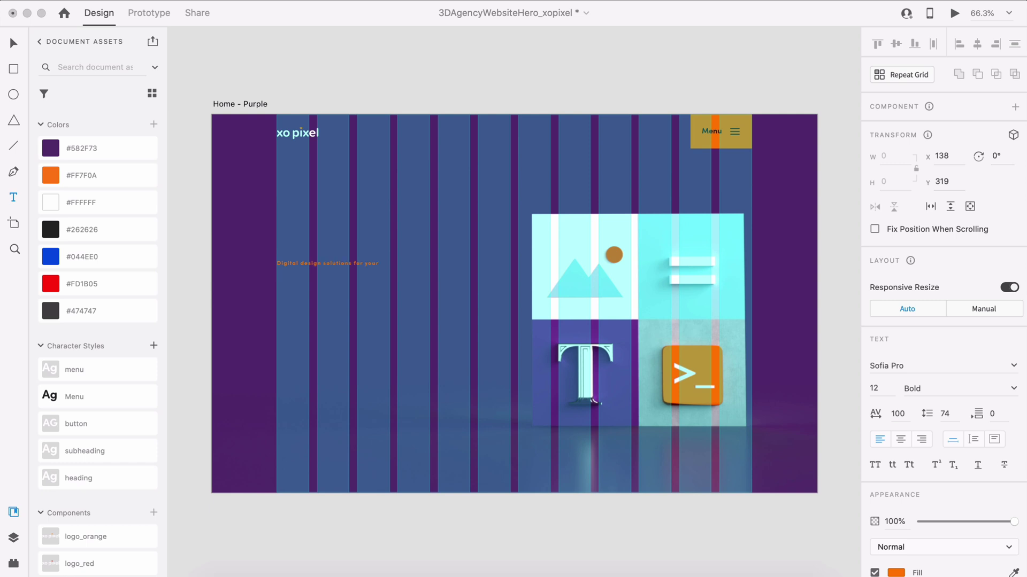
{"action": "left_click", "coordinate": [927, 413]}
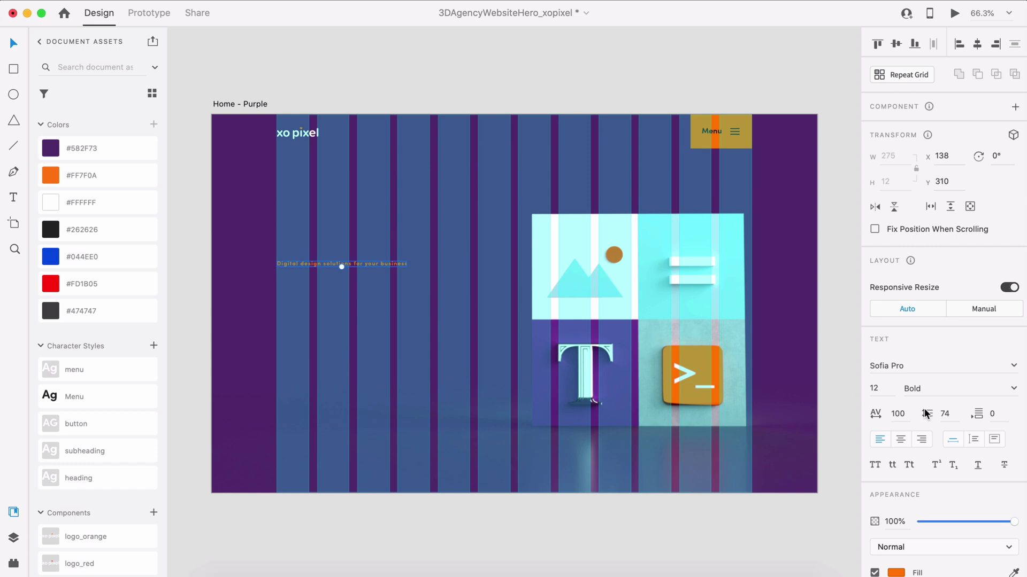
{"action": "left_click", "coordinate": [996, 441]}
{"action": "left_click_drag", "start_coordinate": [408, 266], "coordinate": [430, 395]}
{"action": "left_click", "coordinate": [137, 478]}
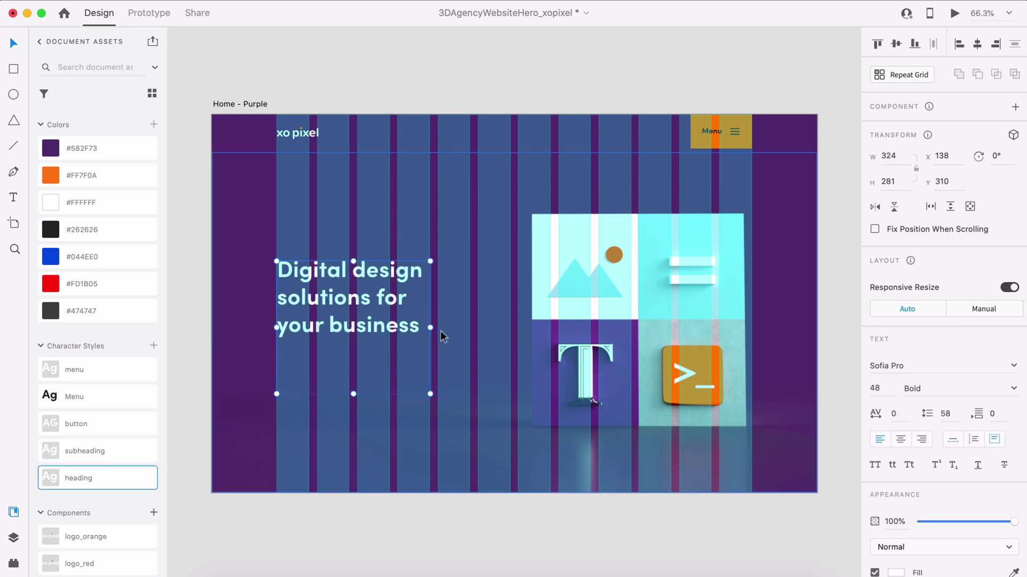
- Rewrap the headline onto three lines with auto height, move it higher, and begin the subheading
{"action": "left_click_drag", "start_coordinate": [431, 328], "coordinate": [471, 328]}
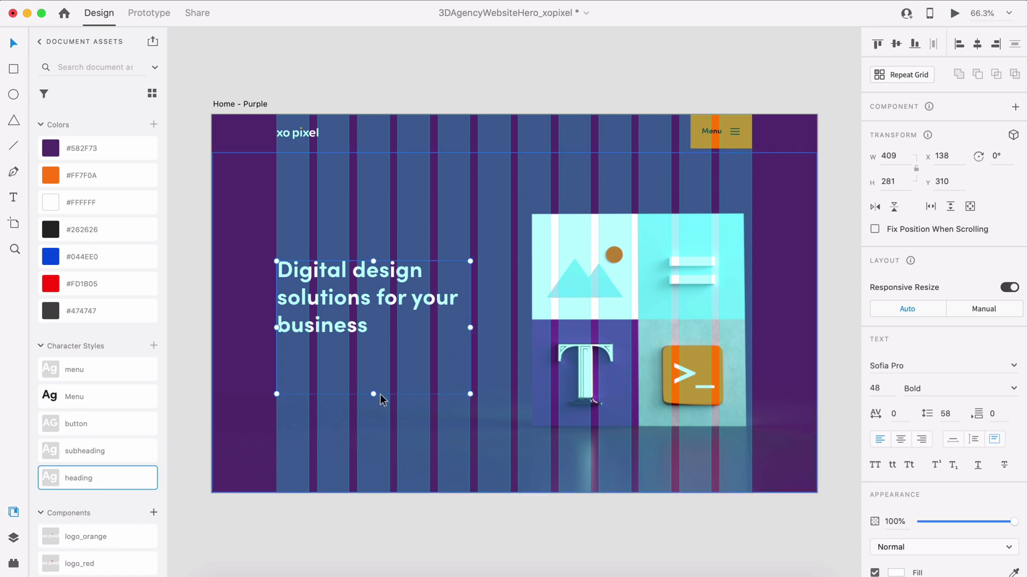
{"action": "left_click_drag", "start_coordinate": [379, 394], "coordinate": [373, 337]}
{"action": "left_click", "coordinate": [973, 439]}
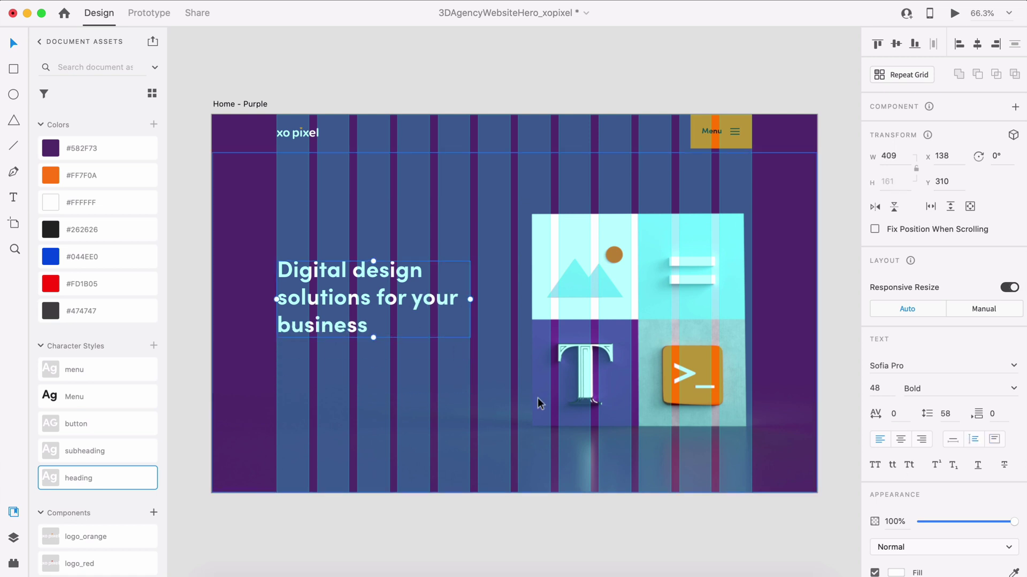
{"action": "left_click", "coordinate": [331, 521]}
{"action": "left_click", "coordinate": [319, 314]}
{"action": "left_click_drag", "start_coordinate": [318, 314], "coordinate": [316, 300]}
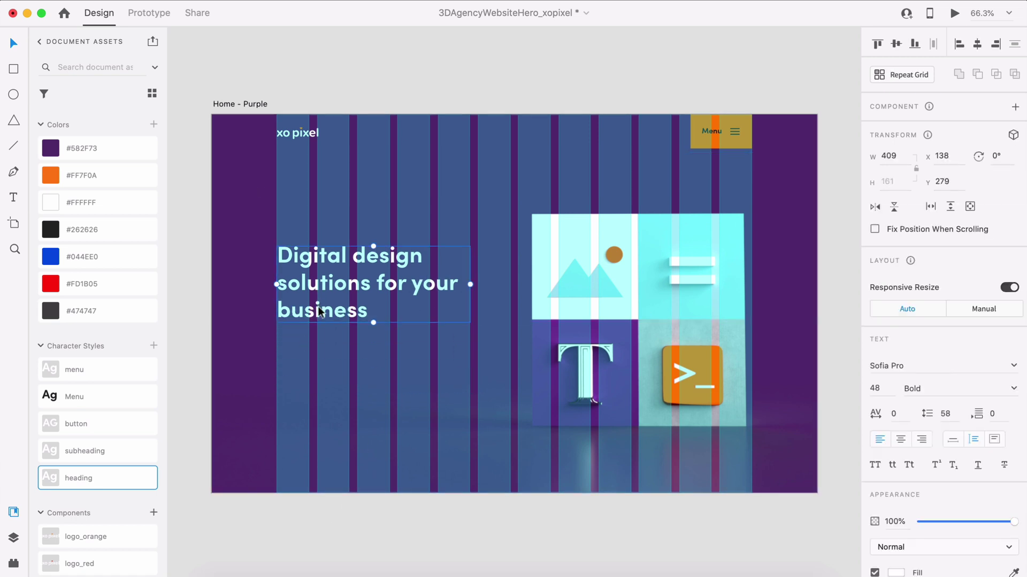
{"action": "key", "text": "t"}
{"action": "scroll", "coordinate": [344, 369], "scroll_direction": "up", "scroll_amount": 5}
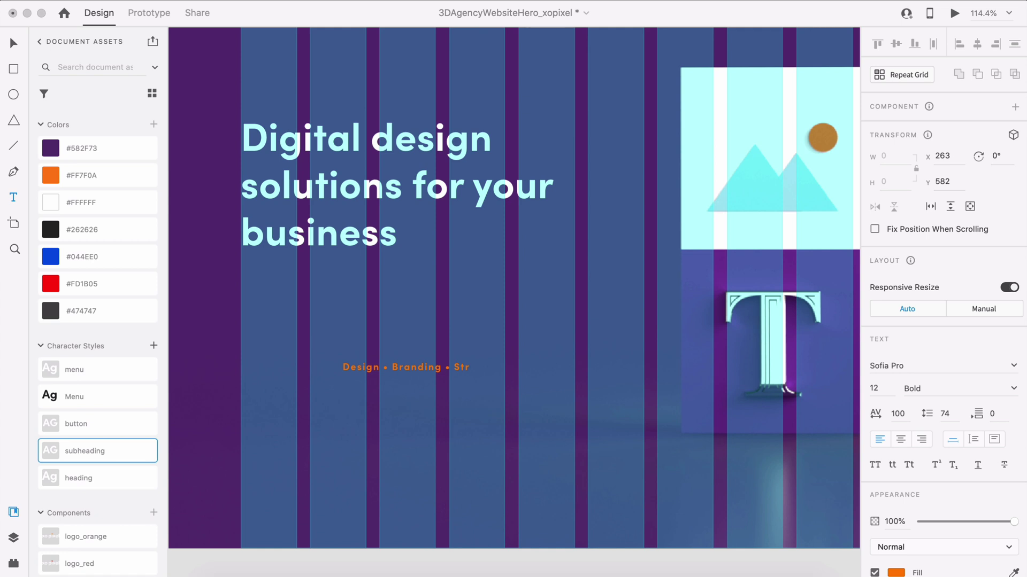
- Finish typing 'Design • Branding • Strategy', apply the subheading character style, and shift it into place
{"action": "type", "text": "ategy"}
{"action": "key", "text": "Escape"}
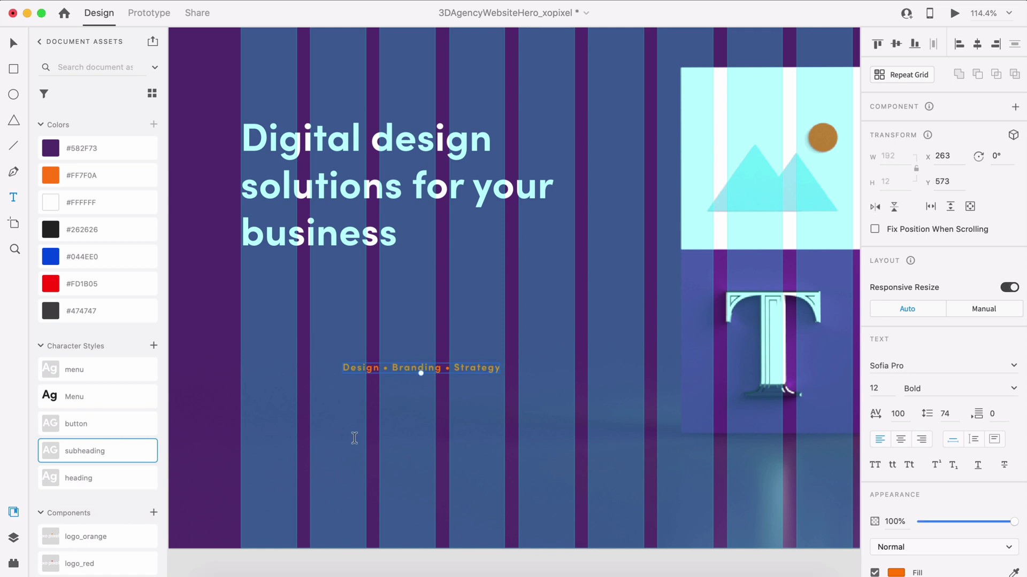
{"action": "left_click", "coordinate": [128, 457]}
{"action": "key", "text": "v"}
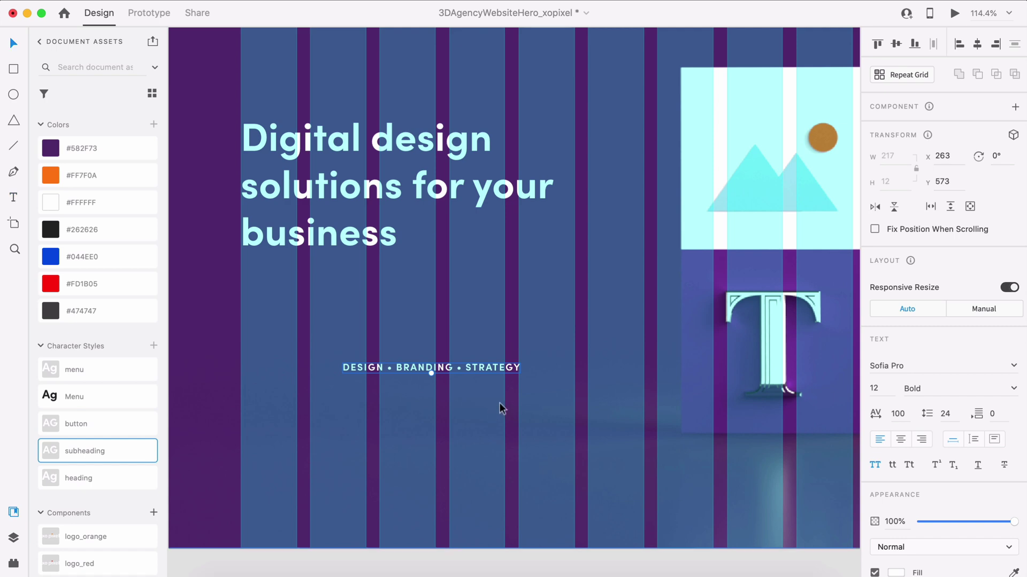
{"action": "left_click_drag", "start_coordinate": [370, 367], "coordinate": [342, 368]}
- Draw a horizontal line 70 wide with border size 4
{"action": "key", "text": "l"}
{"action": "left_click_drag", "start_coordinate": [241, 398], "coordinate": [298, 405]}
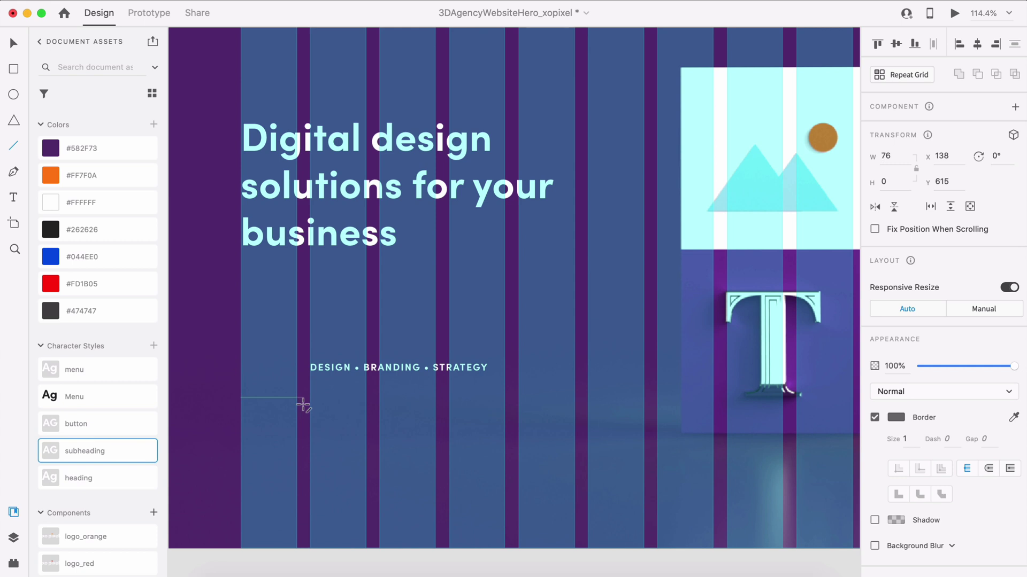
{"action": "left_click_drag", "start_coordinate": [303, 405], "coordinate": [298, 398]}
{"action": "key", "text": "Return"}
{"action": "type", "text": "4"}
{"action": "key", "text": "Return"}
- Colour the line's border #FF7F0A and move it level with the subheading on its left
{"action": "key", "text": "v"}
{"action": "right_click", "coordinate": [98, 168]}
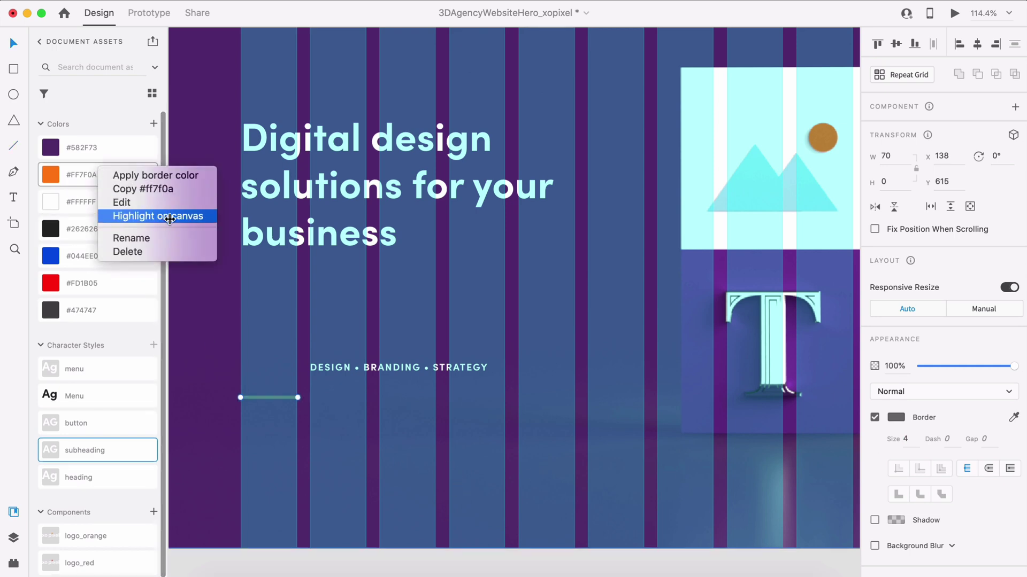
{"action": "left_click", "coordinate": [177, 176]}
{"action": "left_click_drag", "start_coordinate": [286, 396], "coordinate": [327, 348]}
{"action": "left_click", "coordinate": [289, 346], "text": "shift"}
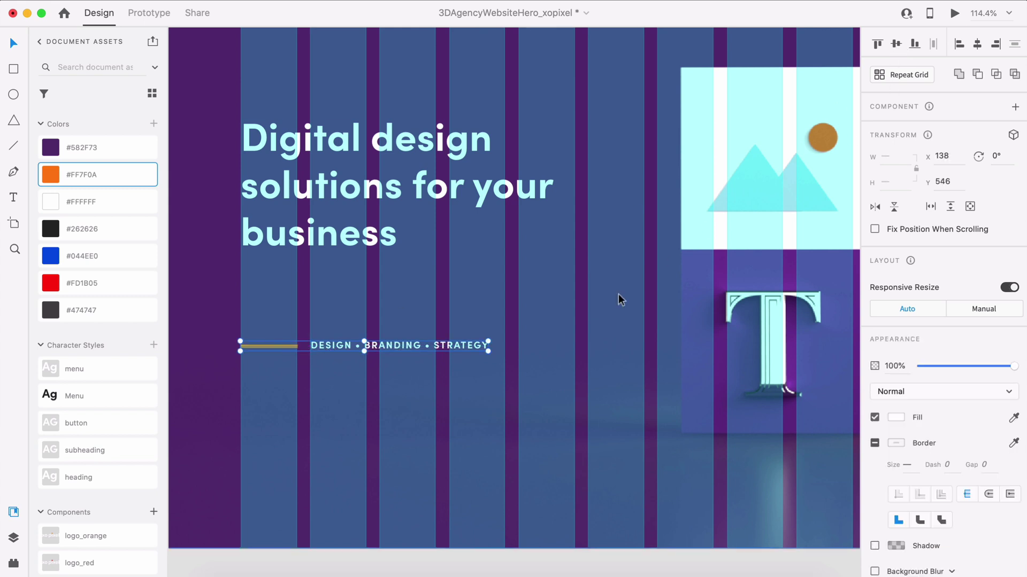
{"action": "scroll", "coordinate": [296, 371], "scroll_direction": "up", "scroll_amount": 5}
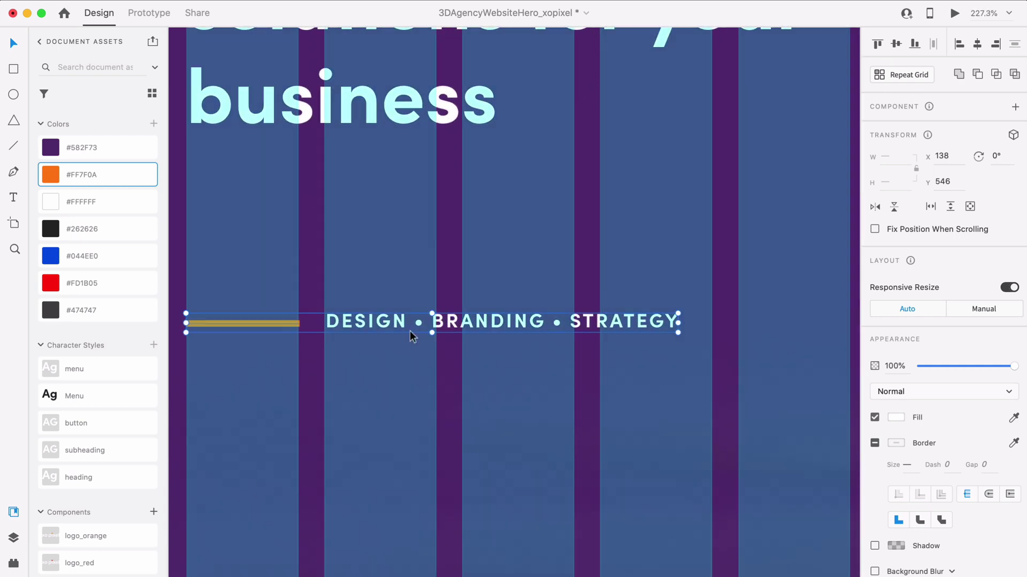
- Group the orange line with the subheading, spaced 16 px apart
{"action": "left_click", "coordinate": [364, 359]}
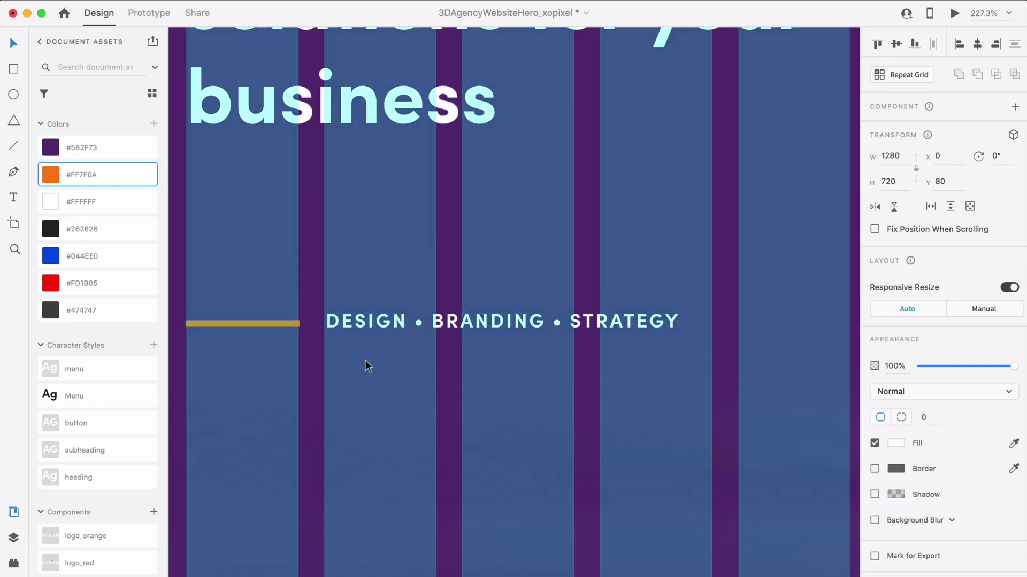
{"action": "left_click_drag", "start_coordinate": [366, 321], "coordinate": [370, 325]}
{"action": "left_click", "coordinate": [282, 324], "text": "shift"}
{"action": "key", "text": "super+g"}
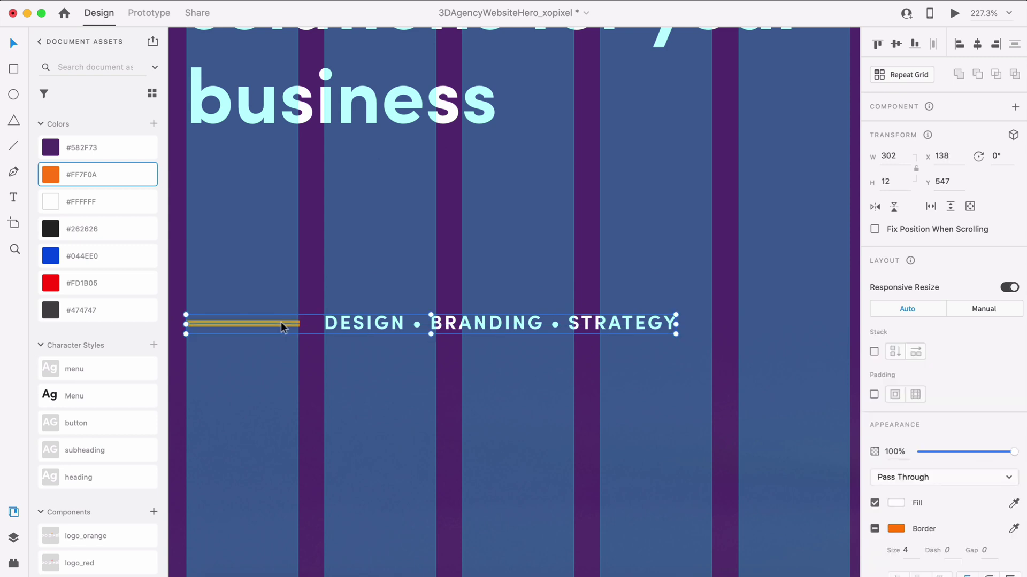
{"action": "scroll", "coordinate": [336, 319], "scroll_direction": "down", "scroll_amount": 1}
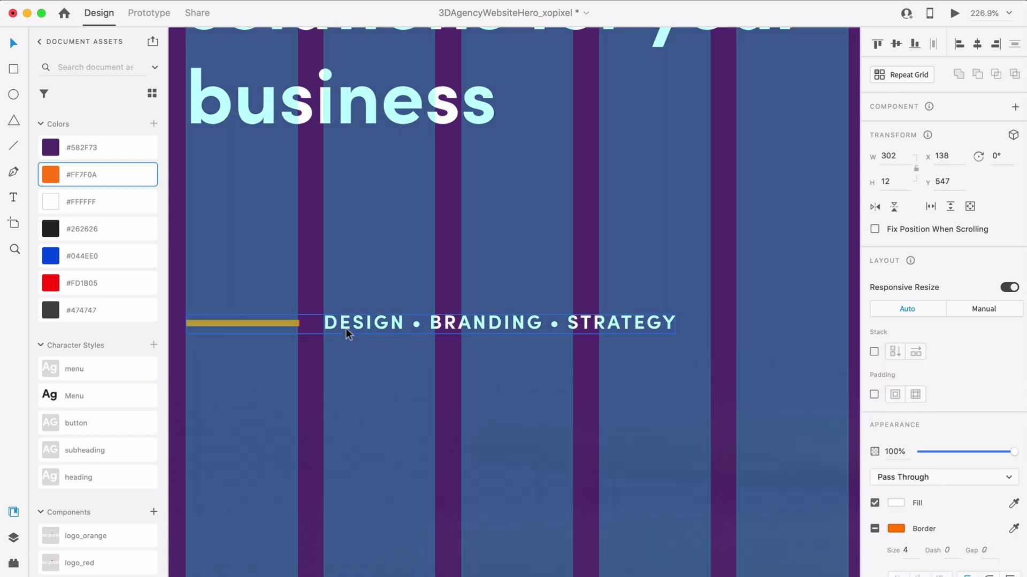
{"action": "double_click", "coordinate": [348, 332]}
{"action": "left_click_drag", "start_coordinate": [349, 332], "coordinate": [343, 355]}
- Move the line-and-subheading group to sit 40 below the headline
{"action": "left_click", "coordinate": [353, 303]}
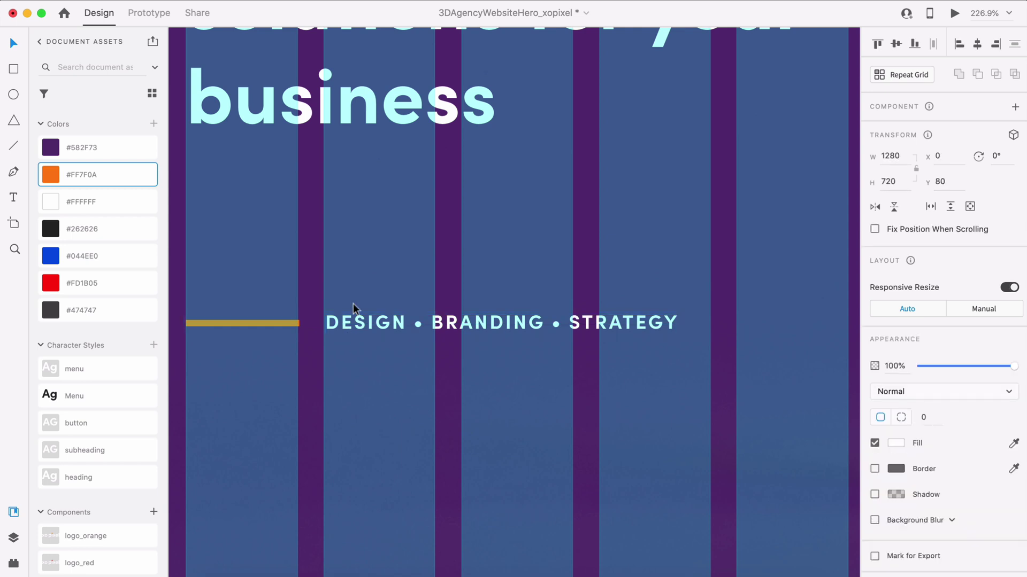
{"action": "left_click_drag", "start_coordinate": [353, 320], "coordinate": [348, 220]}
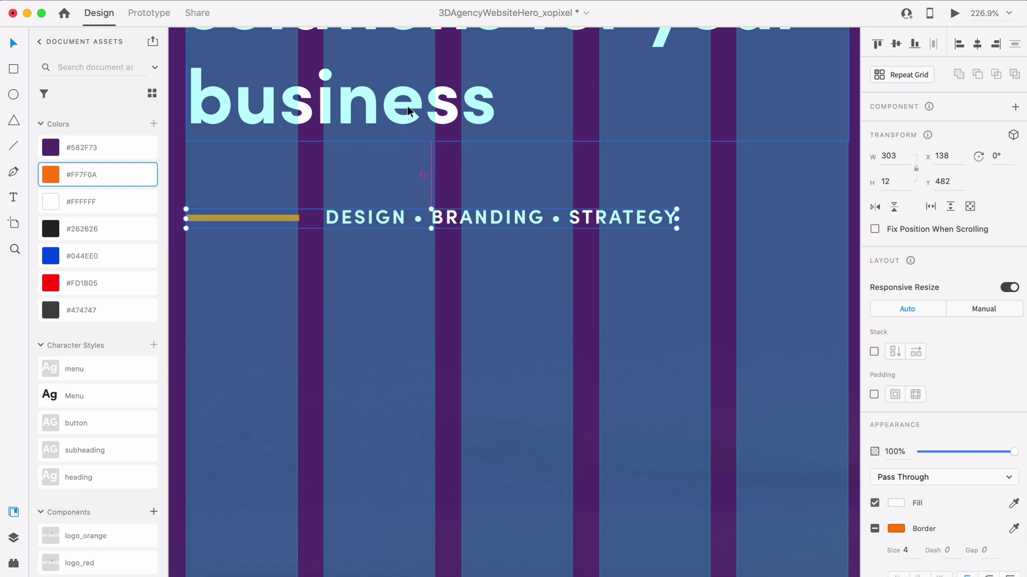
{"action": "key", "text": "Up"}
{"action": "key", "text": "Down"}
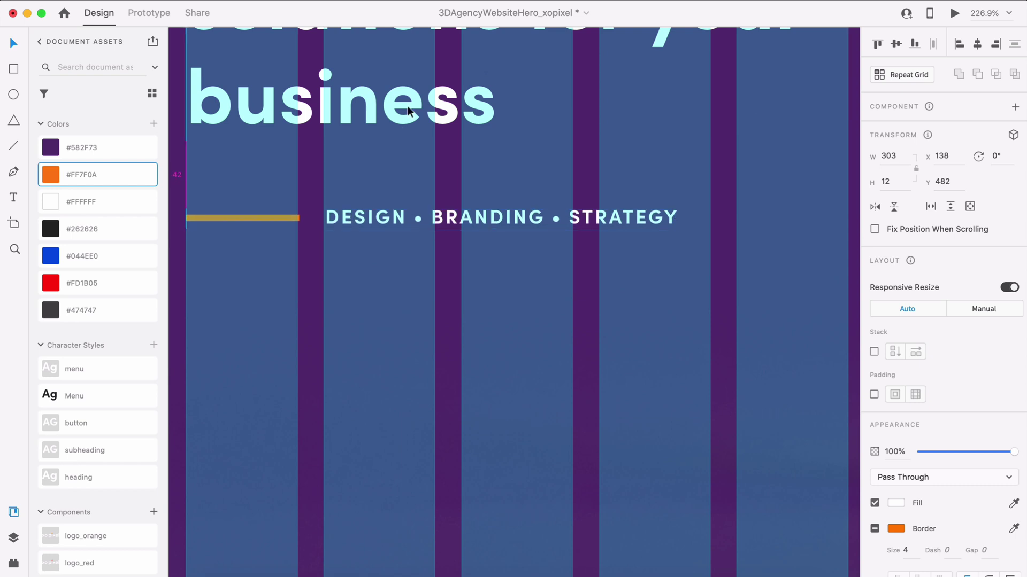
{"action": "key", "text": "Up"}
{"action": "key", "text": "Up"}
{"action": "scroll", "coordinate": [409, 114], "scroll_direction": "down", "scroll_amount": 5}
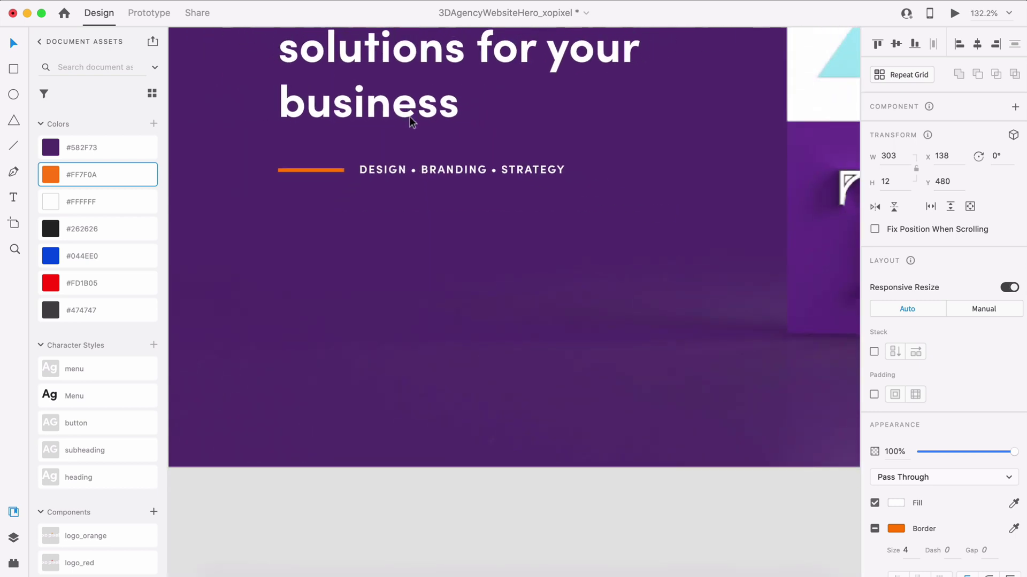
{"action": "scroll", "coordinate": [395, 160], "scroll_direction": "up", "scroll_amount": 3}
- Group the headline with the subheading group and vertically centre it on the grid
{"action": "left_click", "coordinate": [385, 217]}
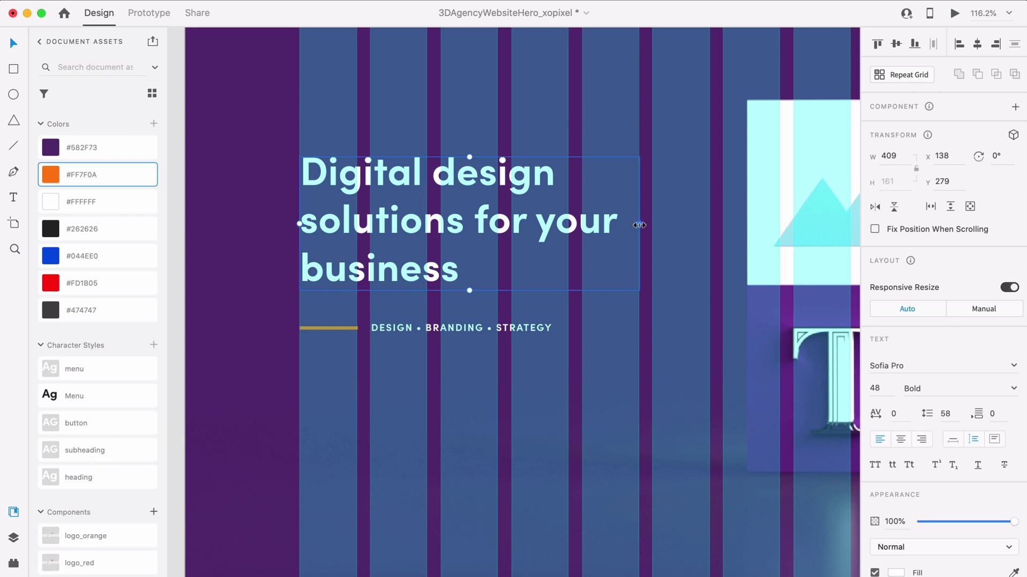
{"action": "left_click", "coordinate": [481, 330], "text": "shift"}
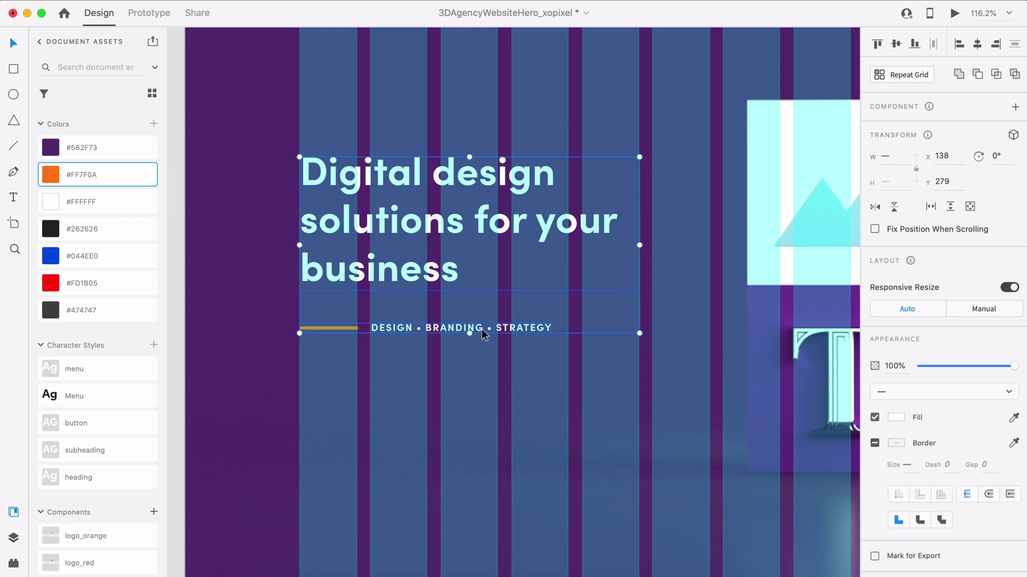
{"action": "key", "text": "super+g"}
{"action": "key", "text": "super+0"}
{"action": "left_click", "coordinate": [641, 290]}
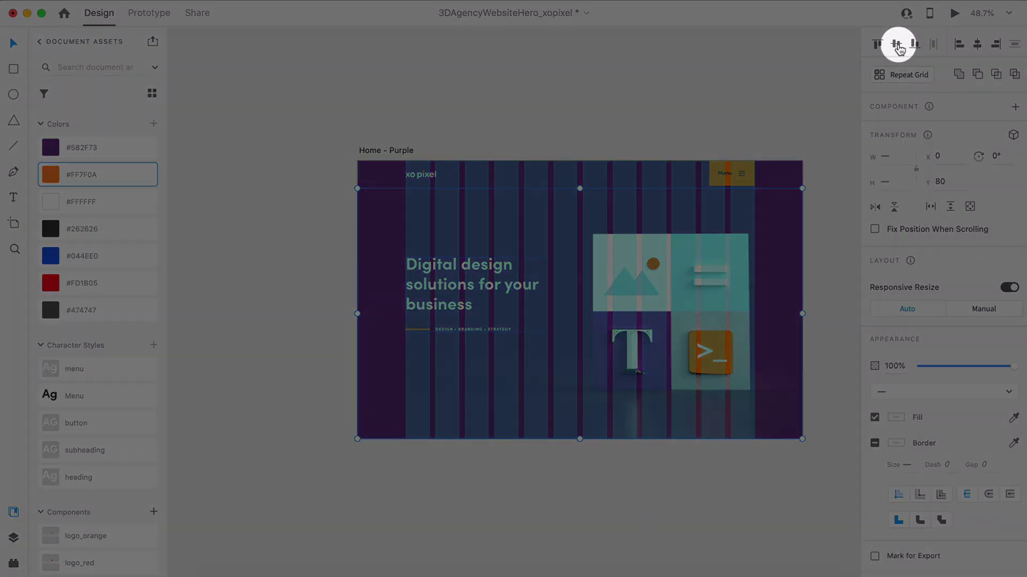
{"action": "left_click", "coordinate": [896, 44]}
{"action": "left_click", "coordinate": [765, 81]}
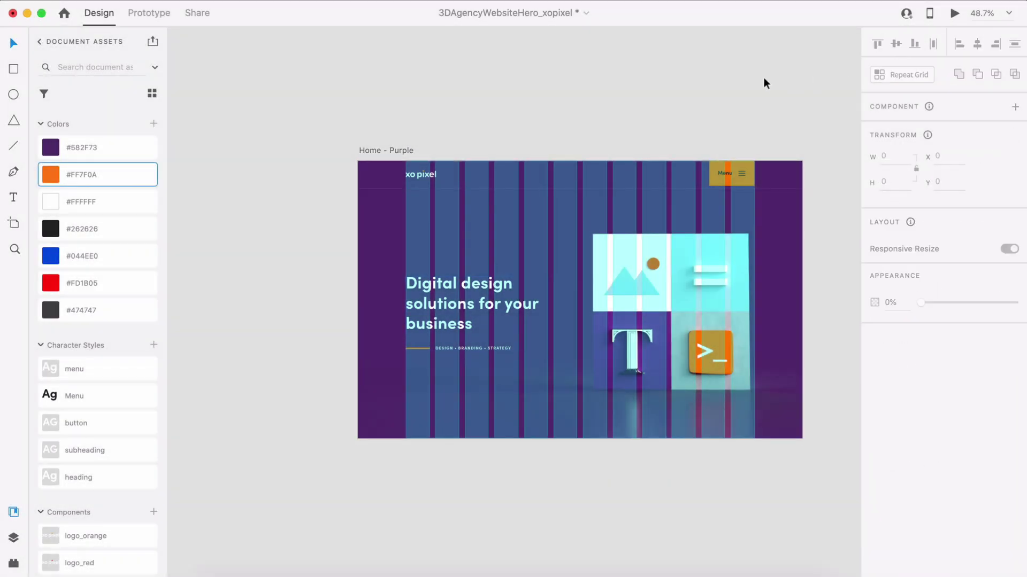
{"action": "scroll", "coordinate": [388, 390], "scroll_direction": "up", "scroll_amount": 5}
- Add 'Learn more' text below the subheading in the subheading style and move it up to Y 672
{"action": "key", "text": "t"}
{"action": "left_click", "coordinate": [321, 420]}
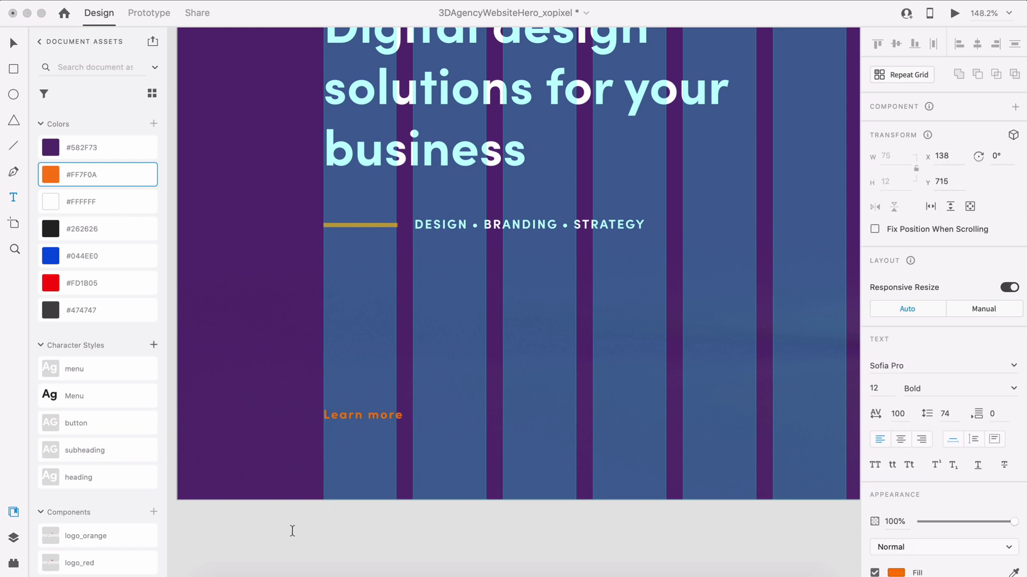
{"action": "key", "text": "Escape"}
{"action": "left_click", "coordinate": [138, 457]}
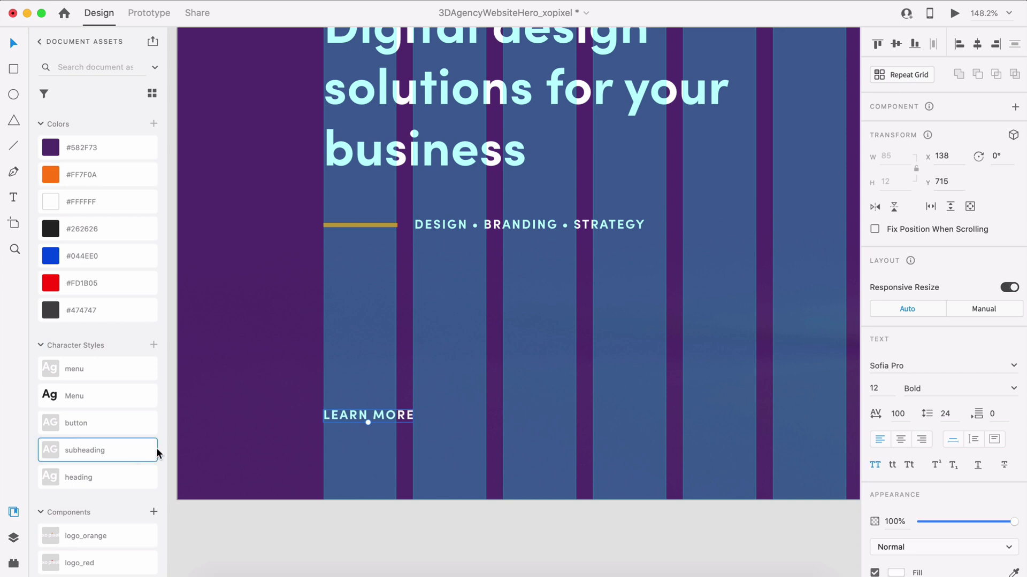
{"action": "mouse_move", "coordinate": [406, 418]}
{"action": "left_mouse_down"}
{"action": "mouse_move", "coordinate": [406, 360]}
{"action": "mouse_move", "coordinate": [408, 374]}
{"action": "mouse_move", "coordinate": [453, 376]}
{"action": "left_mouse_up"}
- Draw a square right of LEARN MORE and size it 16×16 with locked proportions
{"action": "key", "text": "r"}
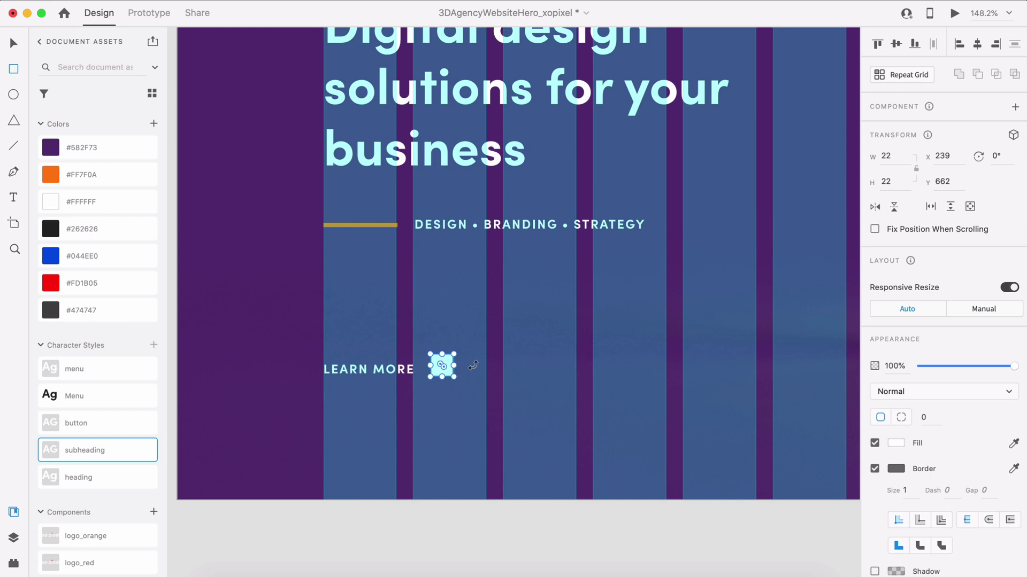
{"action": "left_click", "coordinate": [916, 169]}
{"action": "left_click", "coordinate": [886, 155]}
{"action": "type", "text": "16"}
{"action": "key", "text": "Return"}
{"action": "key", "text": "v"}
{"action": "scroll", "coordinate": [448, 432], "scroll_direction": "up", "scroll_amount": 5}
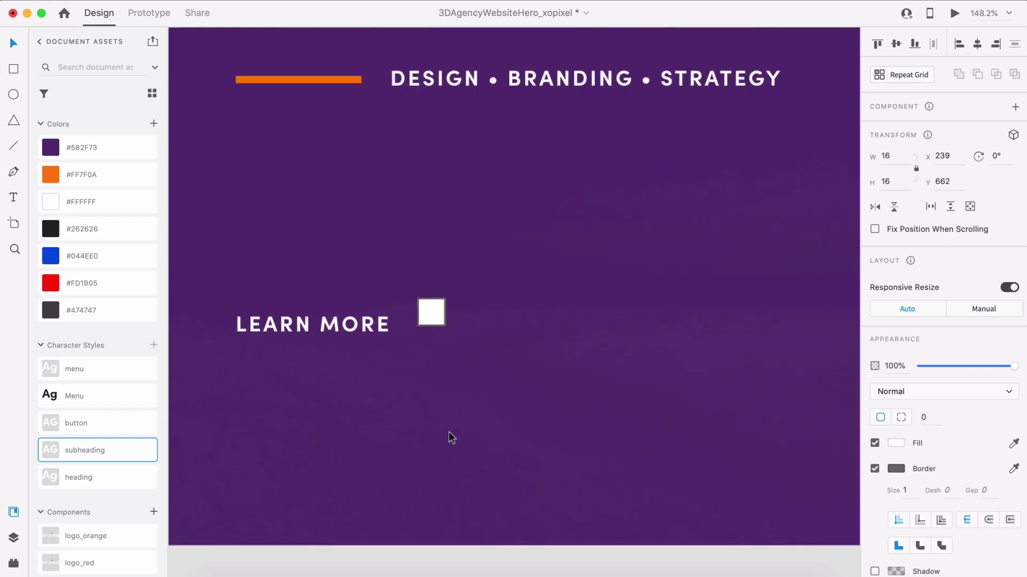
{"action": "scroll", "coordinate": [450, 425], "scroll_direction": "up", "scroll_amount": 4}
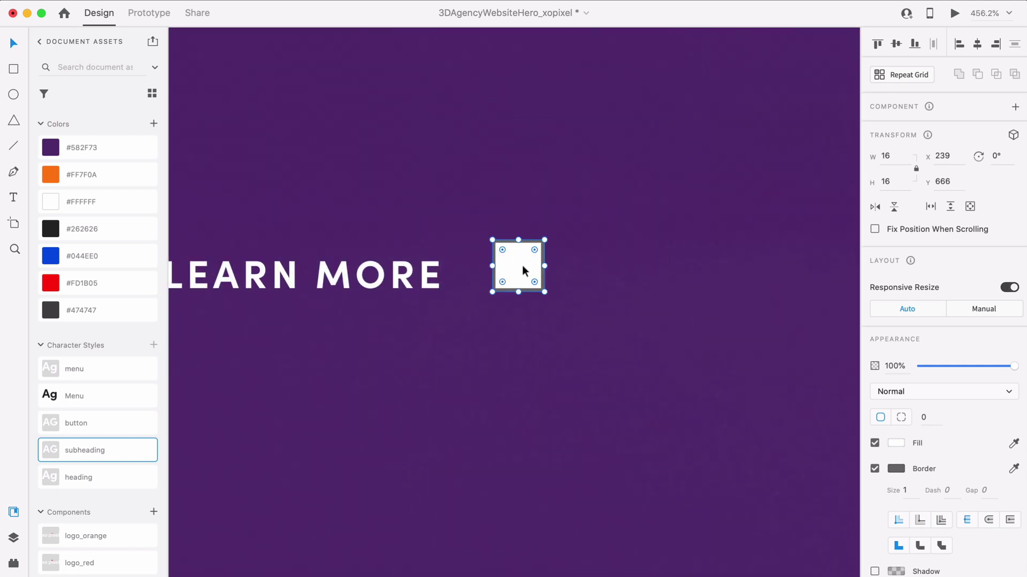
- Remove the square's border and insert the arrow-down icon from an 'arrow' search in Icons 4 Design
{"action": "left_click", "coordinate": [874, 468]}
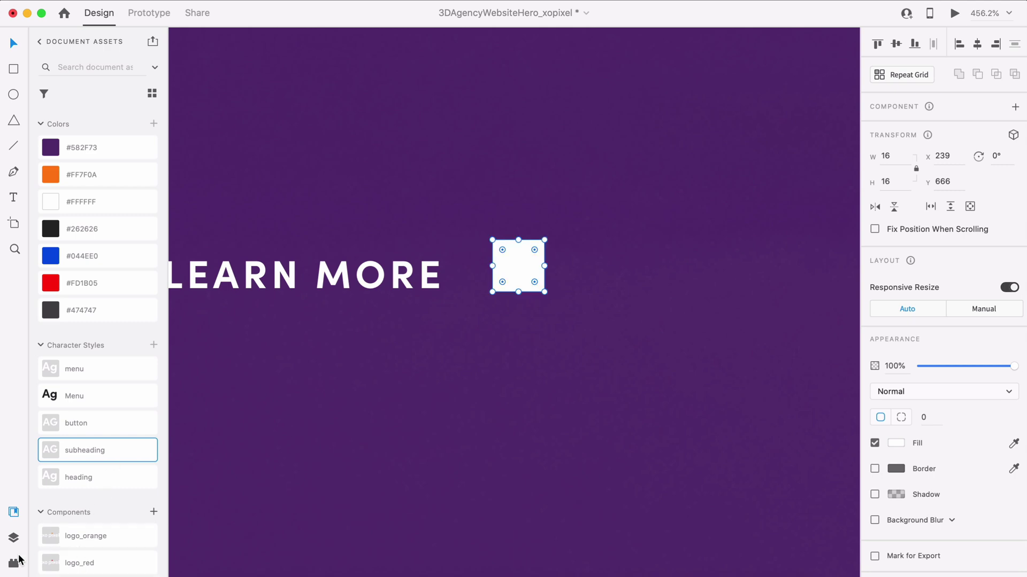
{"action": "left_click", "coordinate": [18, 561]}
{"action": "double_click", "coordinate": [95, 113]}
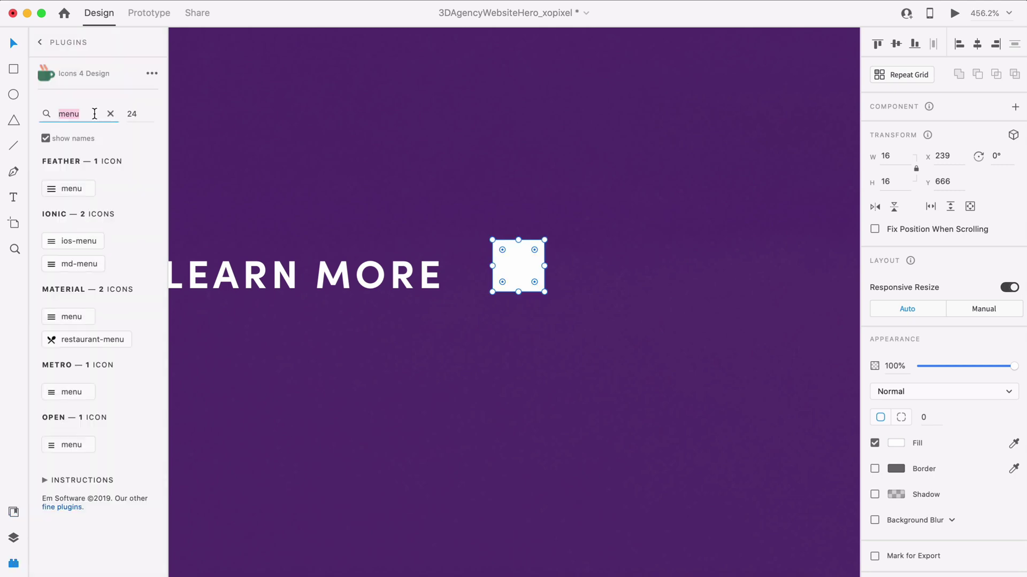
{"action": "type", "text": "arrow"}
{"action": "scroll", "coordinate": [74, 381], "scroll_direction": "down", "scroll_amount": 15}
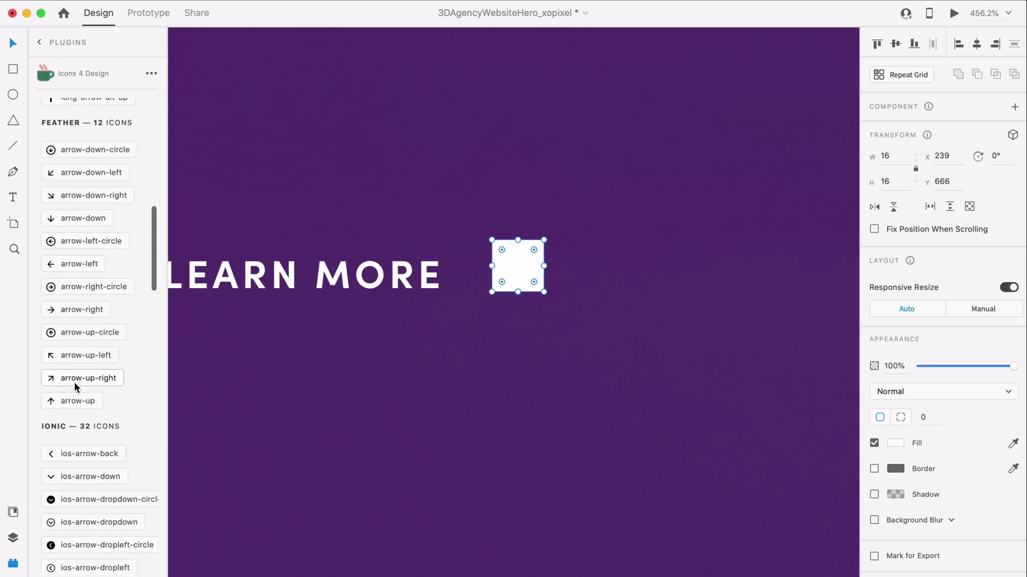
{"action": "left_click", "coordinate": [83, 218]}
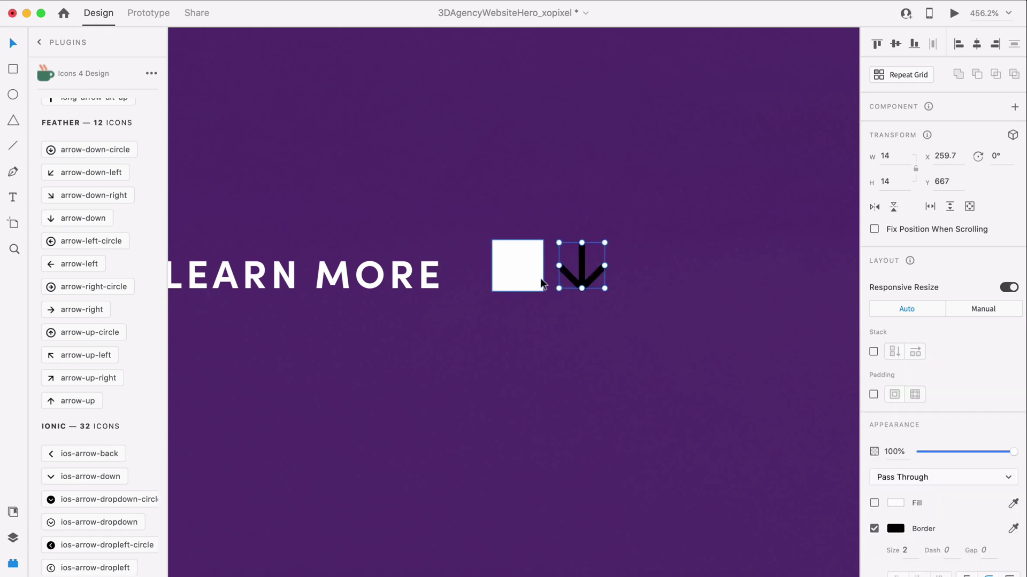
- Center the arrow icon on the placeholder square and remove the square's white fill
{"action": "left_click_drag", "start_coordinate": [581, 284], "coordinate": [518, 283]}
{"action": "left_click", "coordinate": [540, 252], "text": "shift"}
{"action": "left_click", "coordinate": [540, 253]}
{"action": "double_click", "coordinate": [536, 251]}
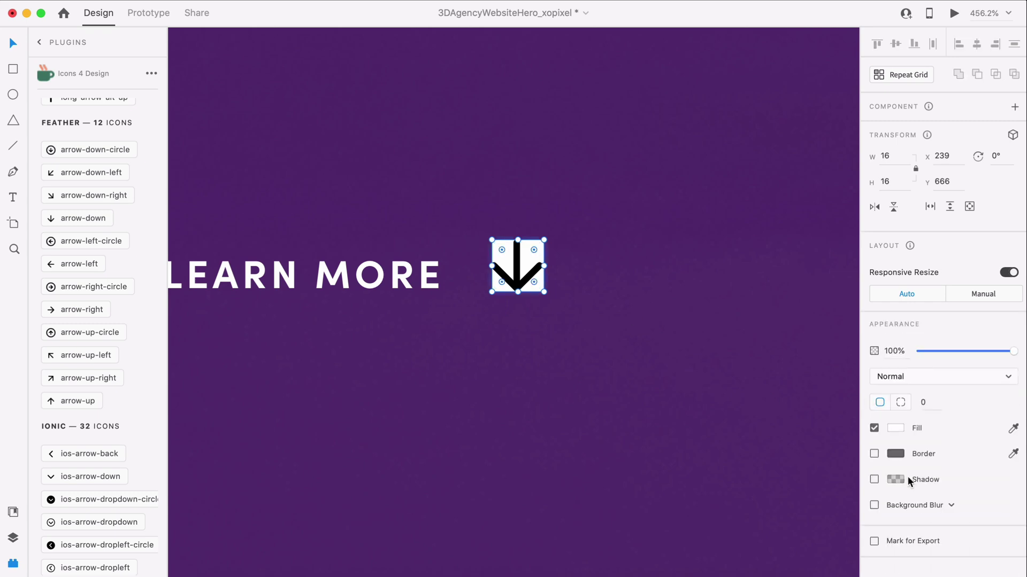
{"action": "left_click", "coordinate": [874, 429]}
{"action": "left_click", "coordinate": [531, 280]}
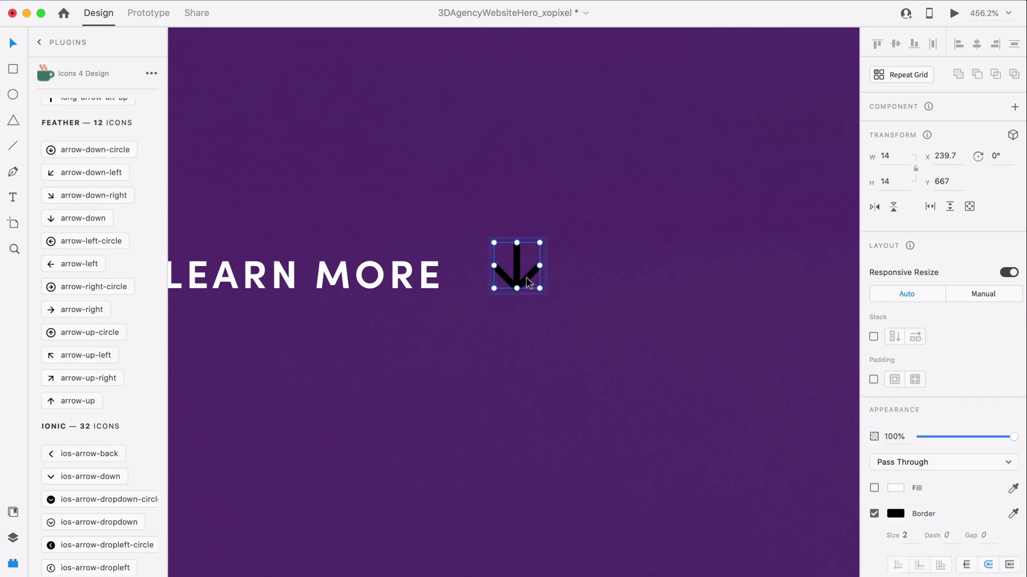
- Apply the white #FFFFFF asset colour as the down arrow's border colour
{"action": "left_click", "coordinate": [12, 512]}
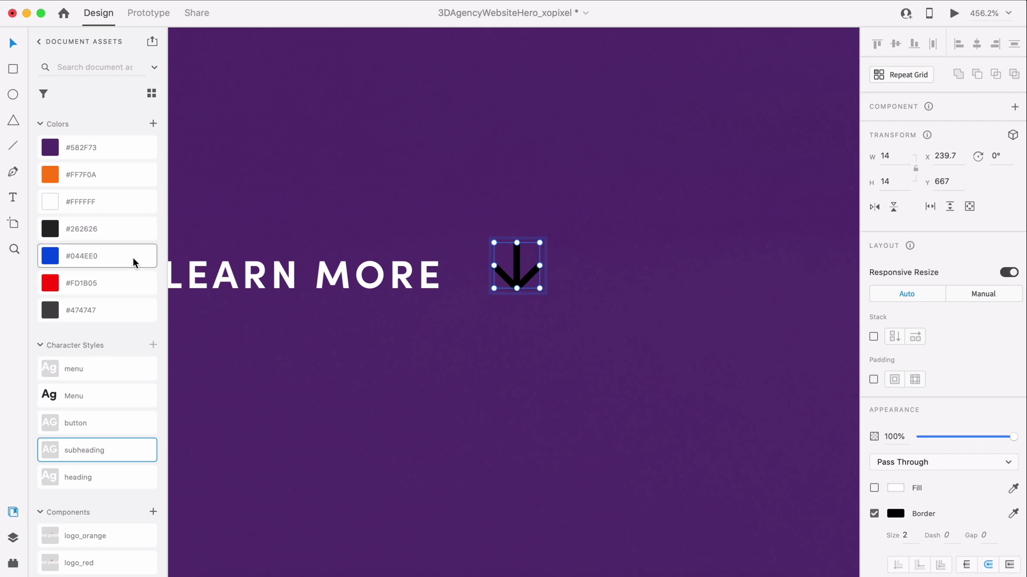
{"action": "right_click", "coordinate": [129, 240]}
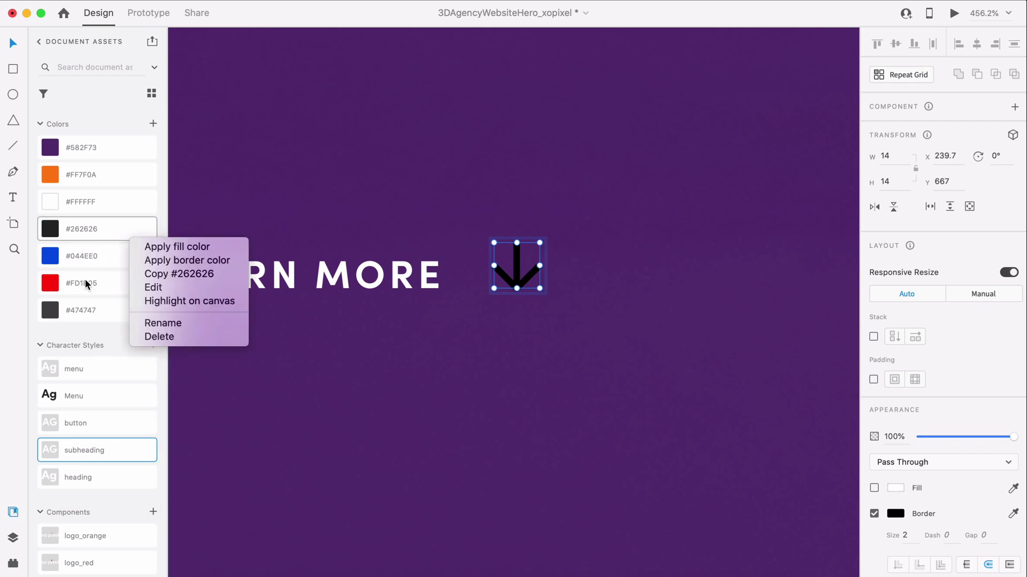
{"action": "left_click", "coordinate": [95, 199]}
{"action": "right_click", "coordinate": [101, 192]}
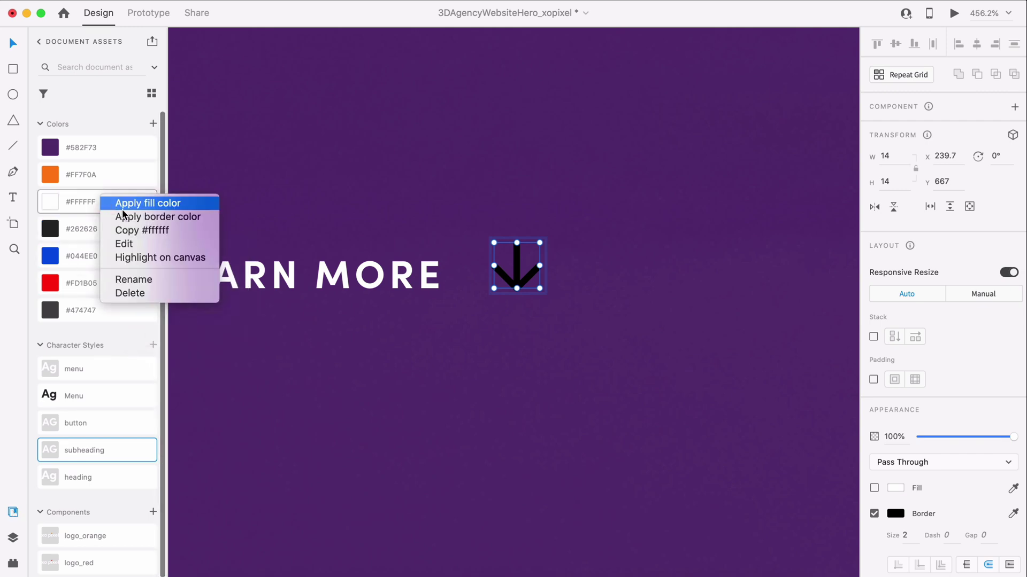
{"action": "left_click", "coordinate": [124, 217]}
{"action": "left_click", "coordinate": [401, 368]}
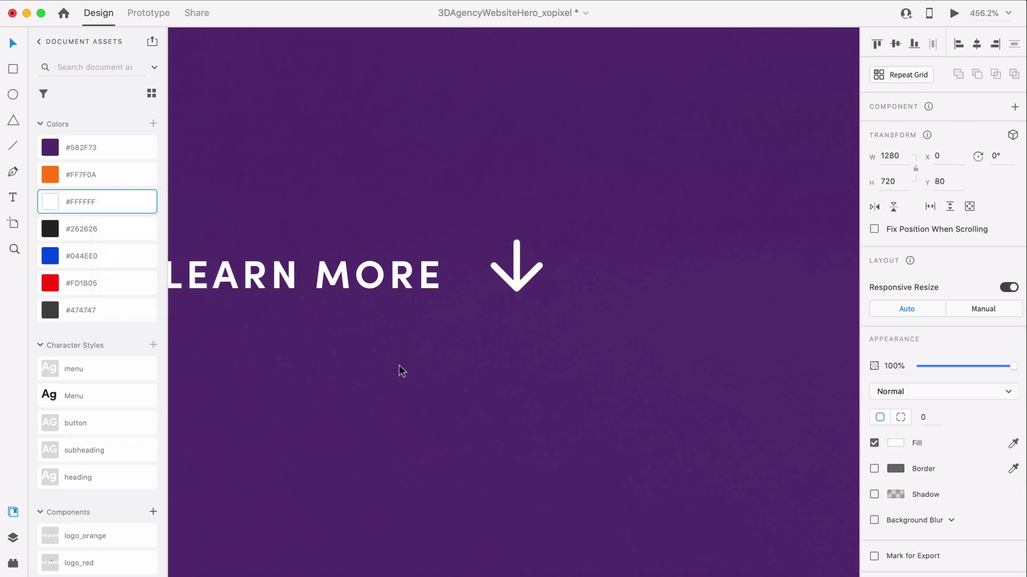
- Align the LEARN MORE text and arrow vertically, then move the link down to Y 679
{"action": "scroll", "coordinate": [401, 371], "scroll_direction": "down", "scroll_amount": 3}
{"action": "scroll", "coordinate": [393, 310], "scroll_direction": "up", "scroll_amount": 2}
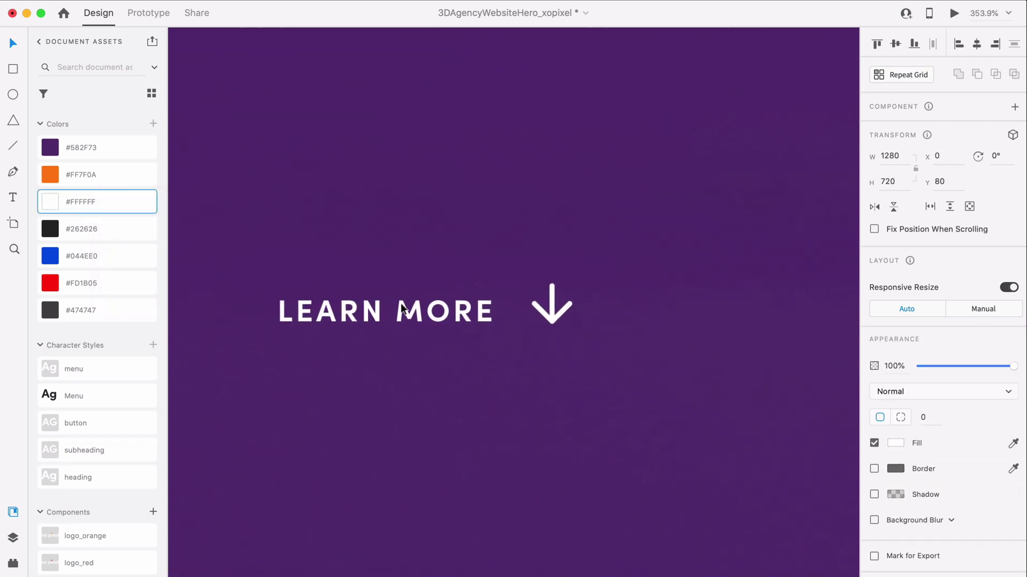
{"action": "left_click", "coordinate": [411, 305]}
{"action": "left_click", "coordinate": [544, 309], "text": "shift"}
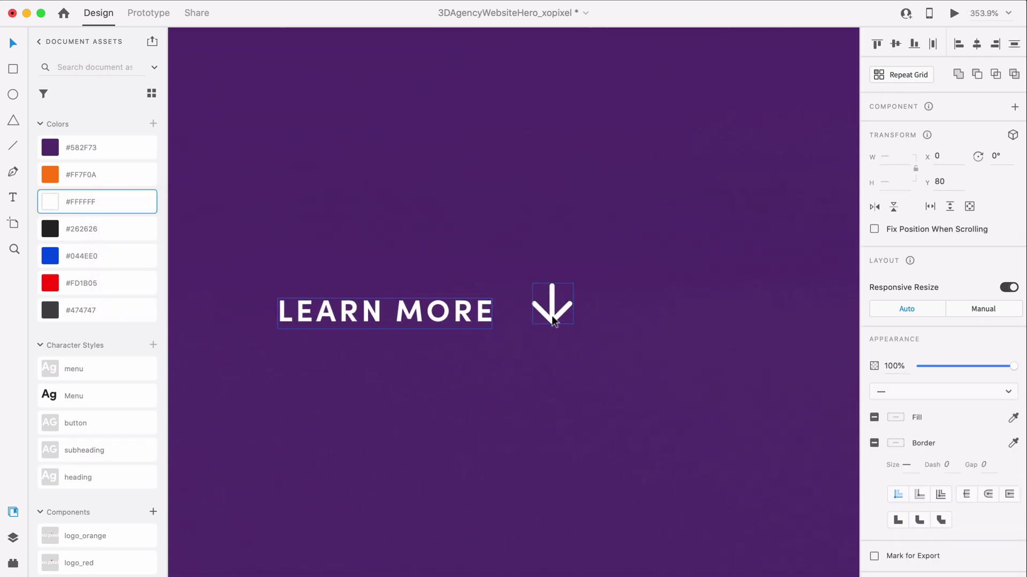
{"action": "scroll", "coordinate": [503, 377], "scroll_direction": "down", "scroll_amount": 3}
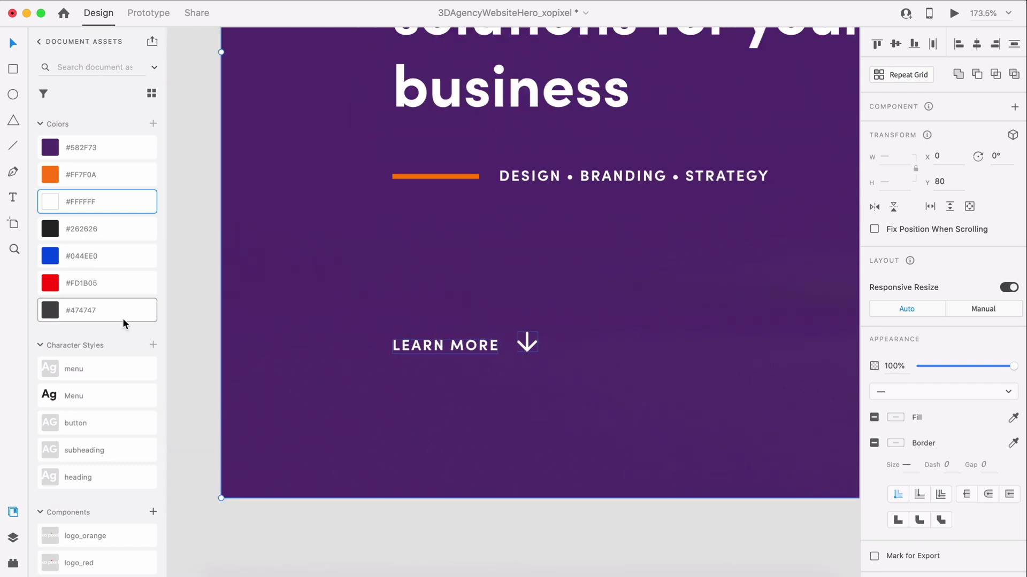
{"action": "left_click", "coordinate": [186, 325]}
{"action": "left_click", "coordinate": [527, 343]}
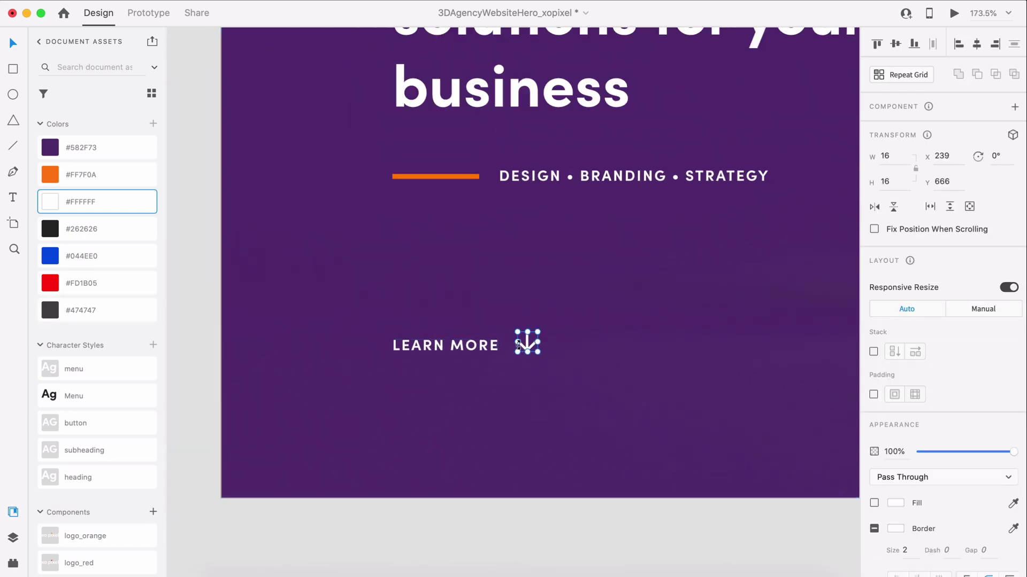
{"action": "left_click", "coordinate": [490, 346], "text": "shift"}
{"action": "left_click", "coordinate": [895, 44]}
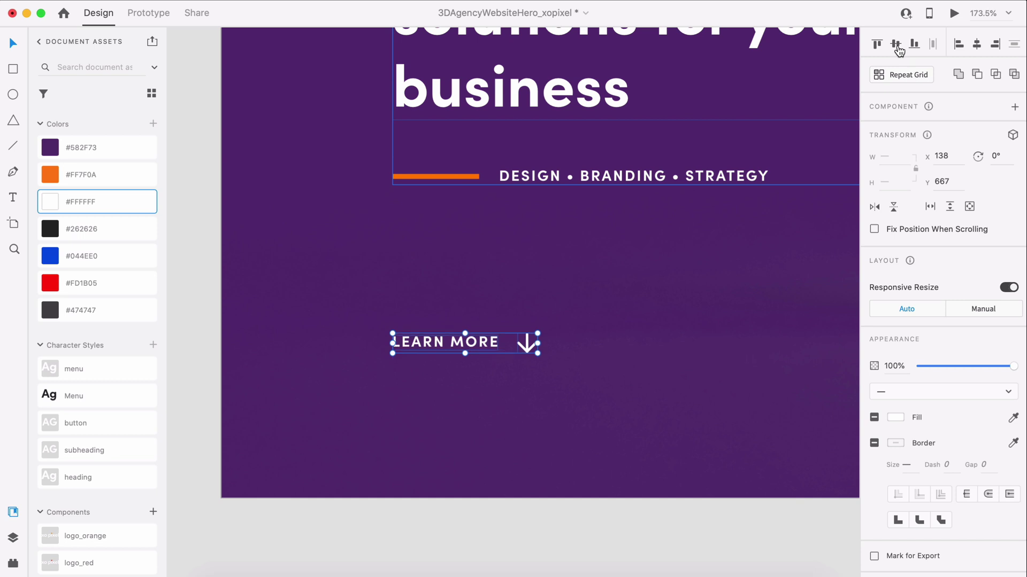
{"action": "left_click", "coordinate": [912, 46]}
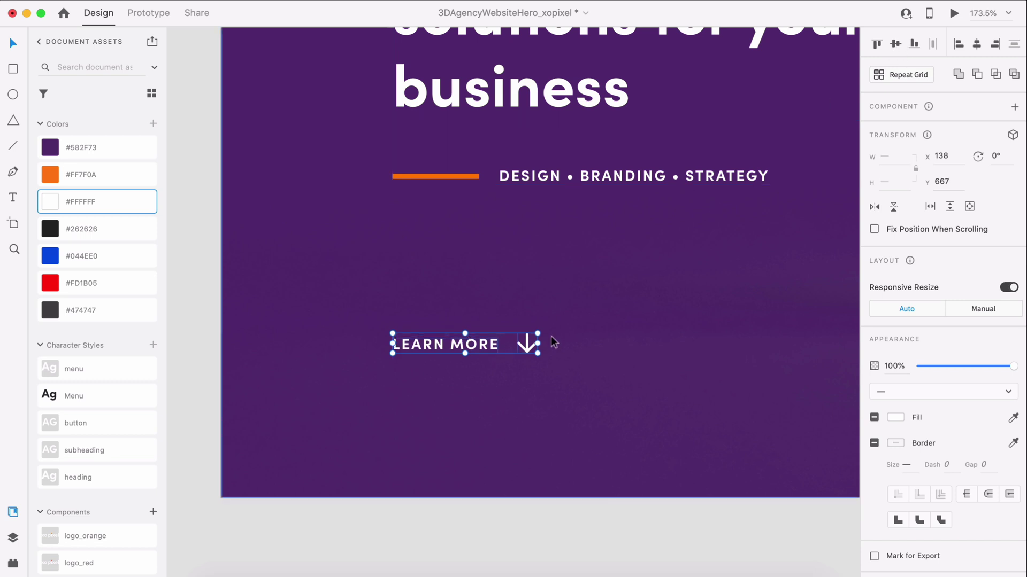
{"action": "left_click_drag", "start_coordinate": [491, 345], "coordinate": [491, 358]}
{"action": "left_click", "coordinate": [493, 442]}
- Duplicate the Home - Purple artboard with Cmd+D and rename the copy Home - Blue
{"action": "key", "text": "super+0"}
{"action": "left_click", "coordinate": [238, 112]}
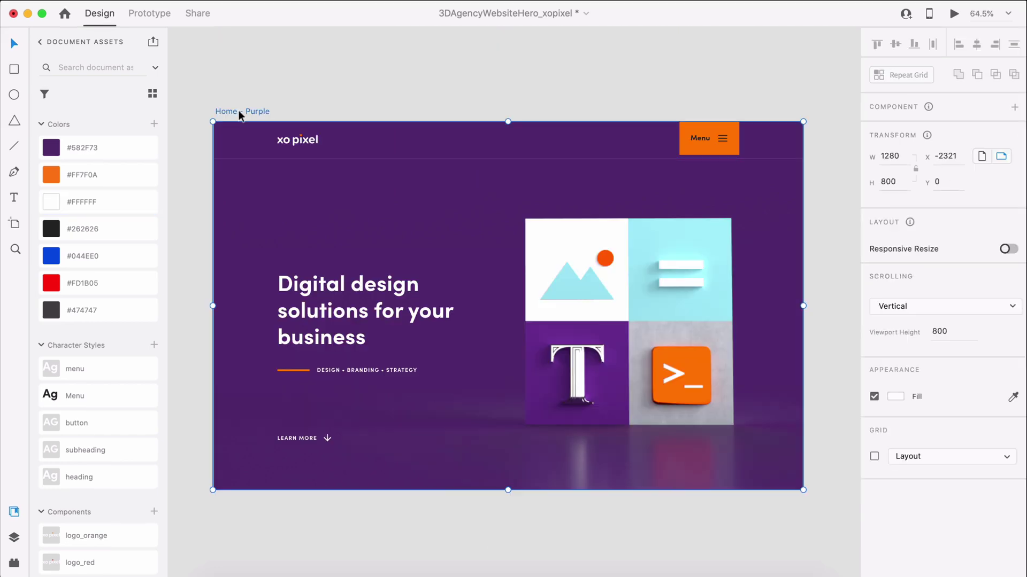
{"action": "key", "text": "super+d"}
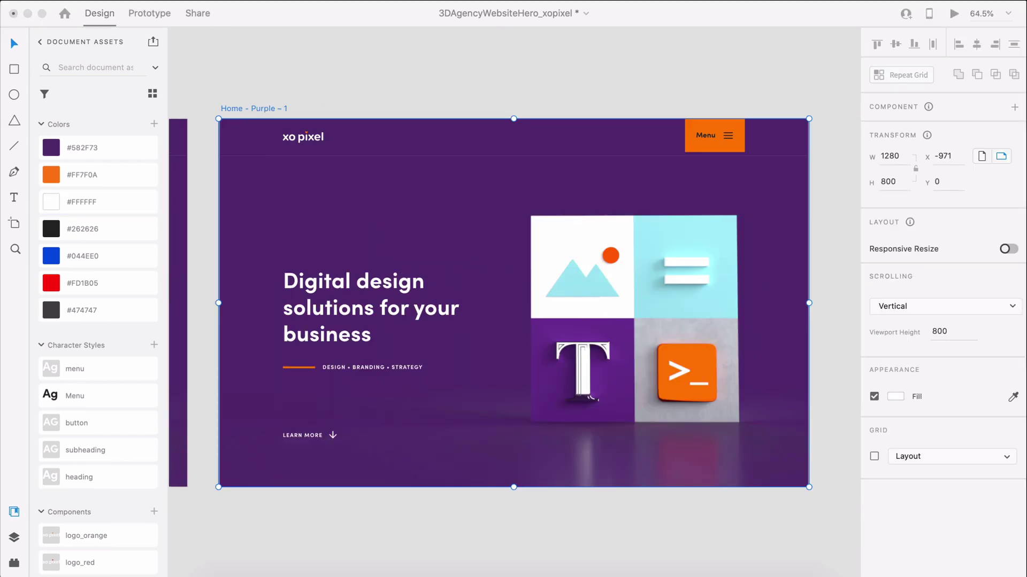
{"action": "double_click", "coordinate": [261, 108]}
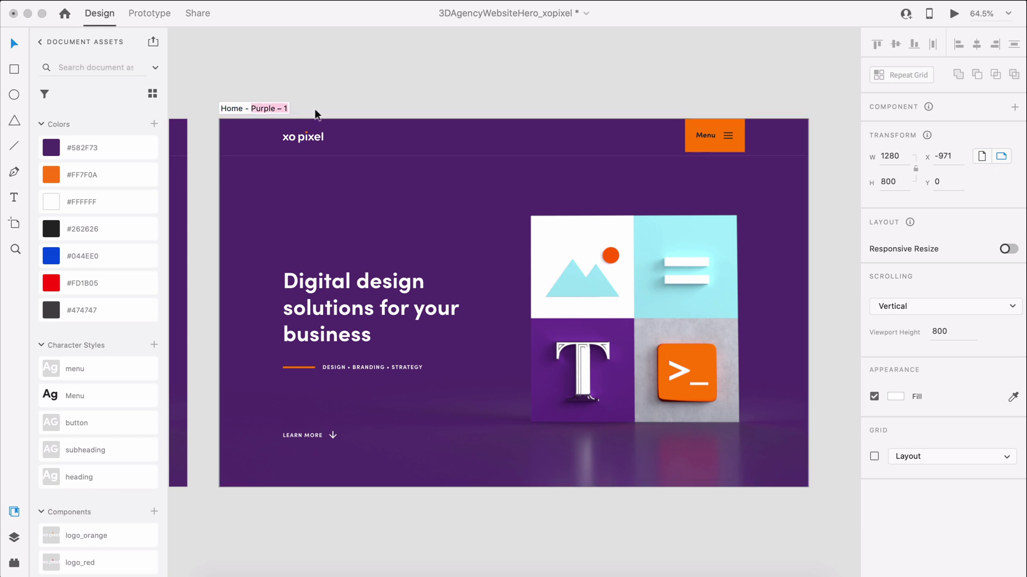
{"action": "scroll", "coordinate": [288, 111], "scroll_direction": "up", "scroll_amount": 5}
{"action": "left_click", "coordinate": [299, 182]}
{"action": "scroll", "coordinate": [329, 184], "scroll_direction": "down", "scroll_amount": 5}
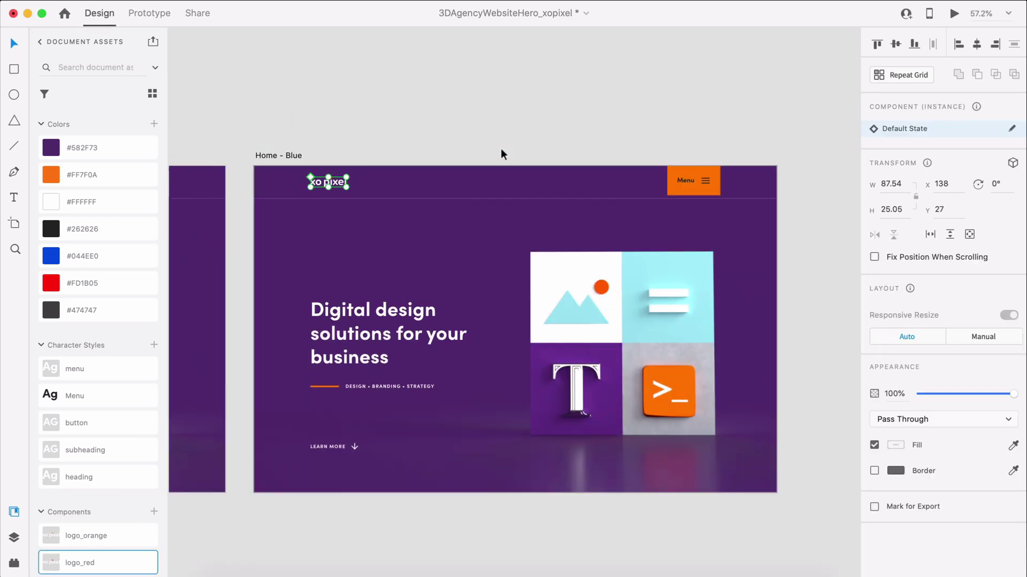
- Fill the Menu button with blue #044EE0 and make its label and icon white
{"action": "left_click", "coordinate": [726, 129]}
{"action": "left_click", "coordinate": [140, 257]}
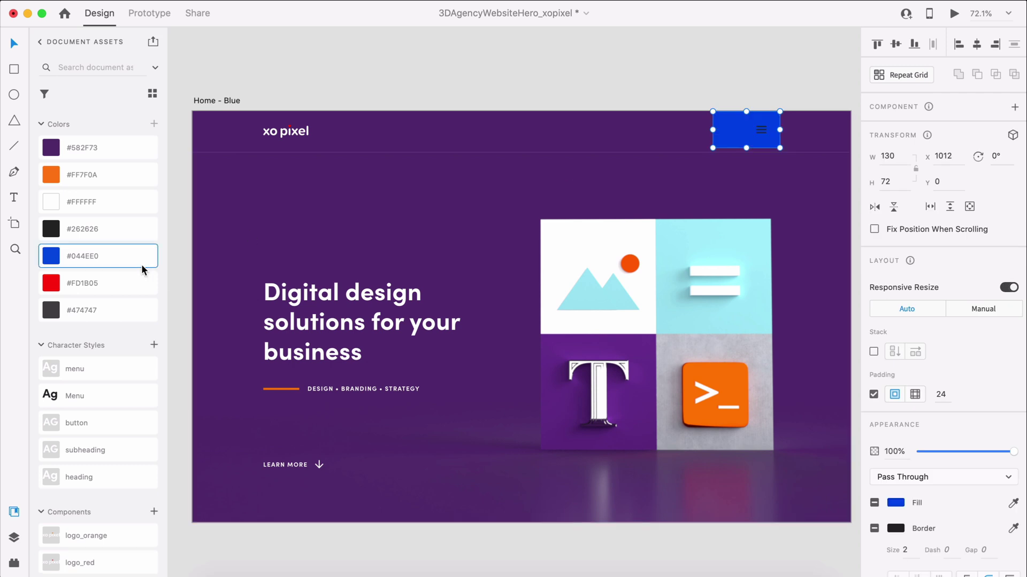
{"action": "double_click", "coordinate": [733, 134]}
{"action": "left_click", "coordinate": [134, 202]}
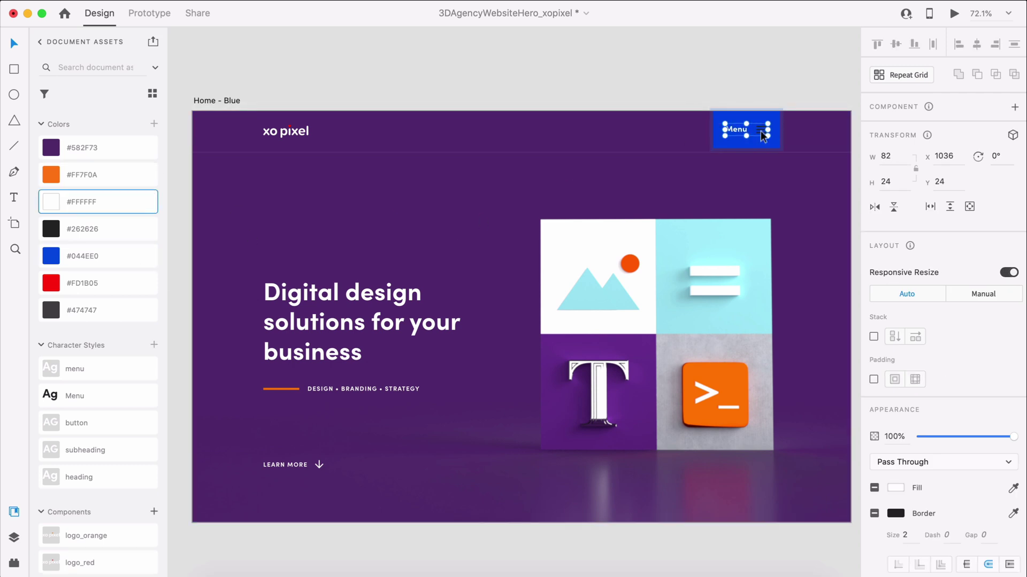
{"action": "left_click", "coordinate": [760, 130]}
{"action": "right_click", "coordinate": [109, 196]}
{"action": "left_click", "coordinate": [155, 217]}
- Make the header bar dark grey #474747 and swap in the blue 3D illustration
{"action": "left_click", "coordinate": [291, 101]}
{"action": "left_click", "coordinate": [229, 132]}
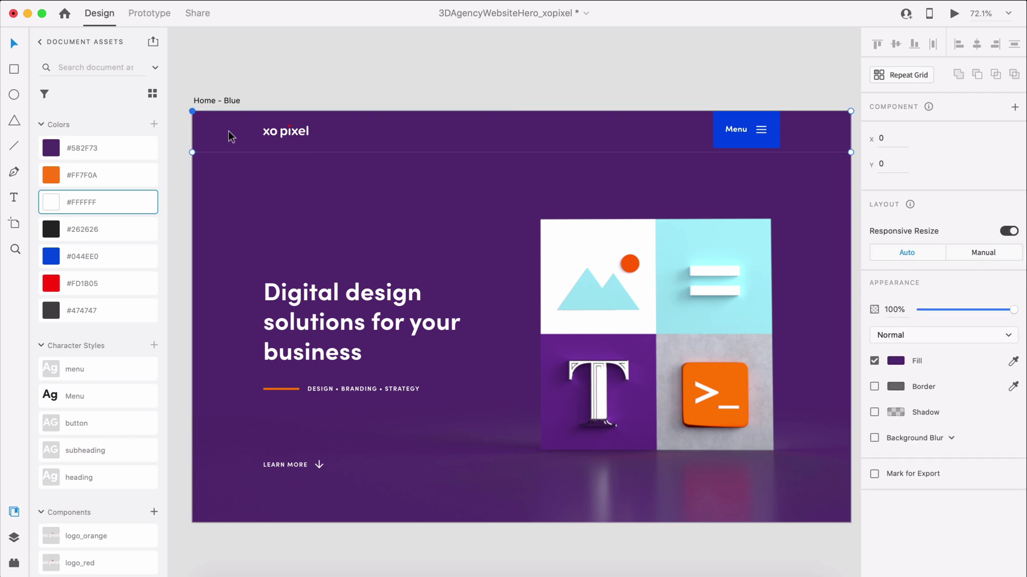
{"action": "left_click", "coordinate": [378, 204]}
{"action": "left_click", "coordinate": [225, 575]}
{"action": "left_click_drag", "start_coordinate": [38, 435], "coordinate": [588, 278]}
- Colour the accent line red #FD1B05
{"action": "left_click", "coordinate": [293, 391]}
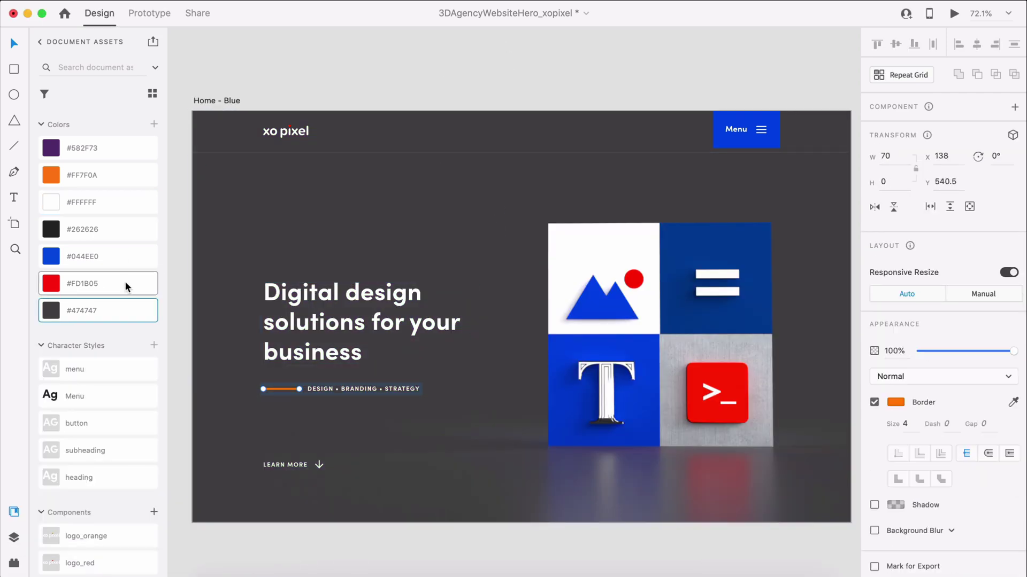
{"action": "right_click", "coordinate": [126, 287]}
{"action": "left_click", "coordinate": [160, 287]}
{"action": "left_click", "coordinate": [358, 80]}
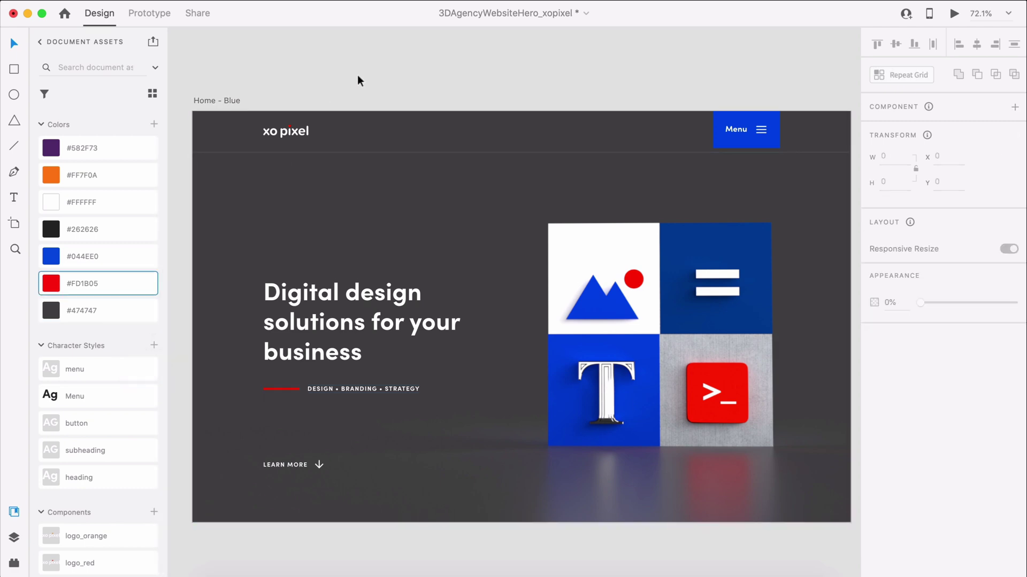